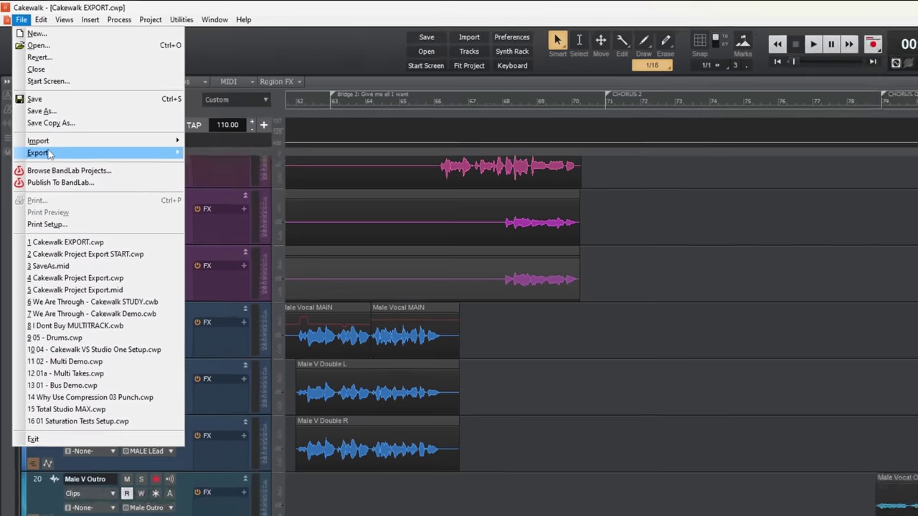
# Expand the mixer console to fill the window and widen the area for the bus strips
pyautogui.moveTo(38, 98)
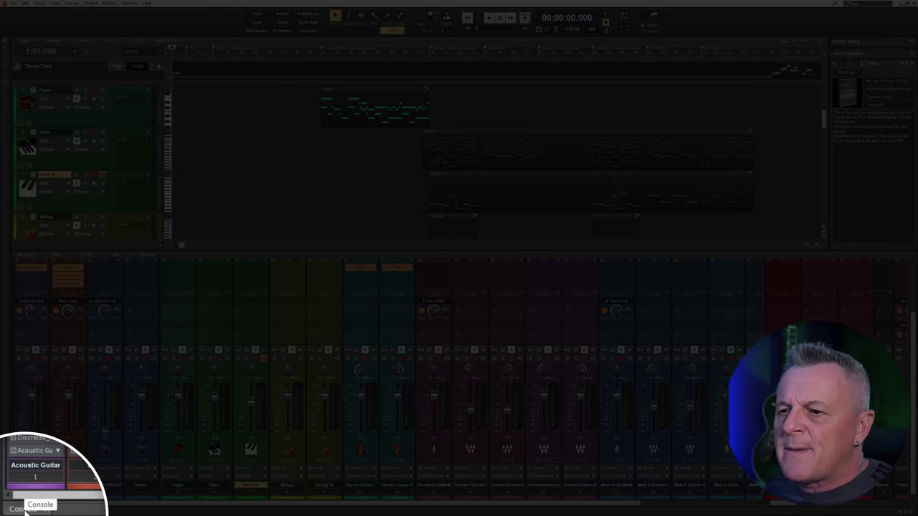
pyautogui.click(24, 511)
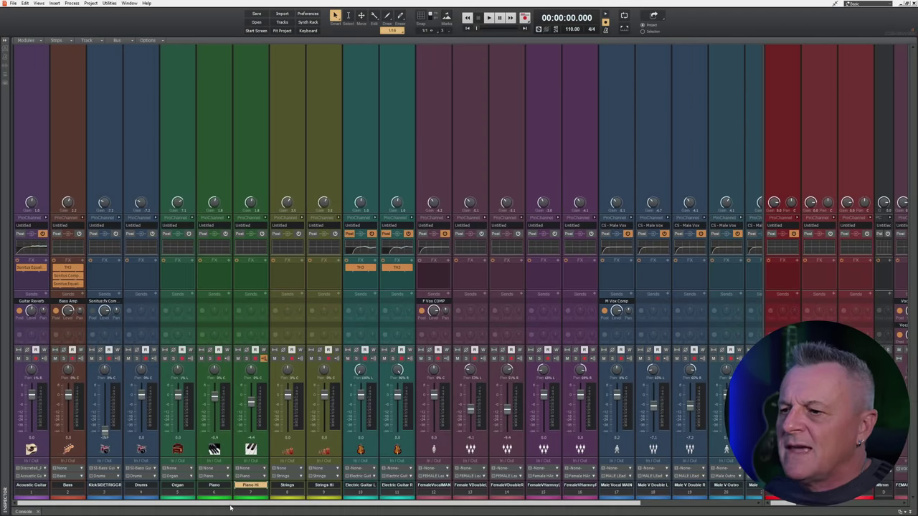
pyautogui.moveTo(229, 506); pyautogui.dragTo(397, 512)
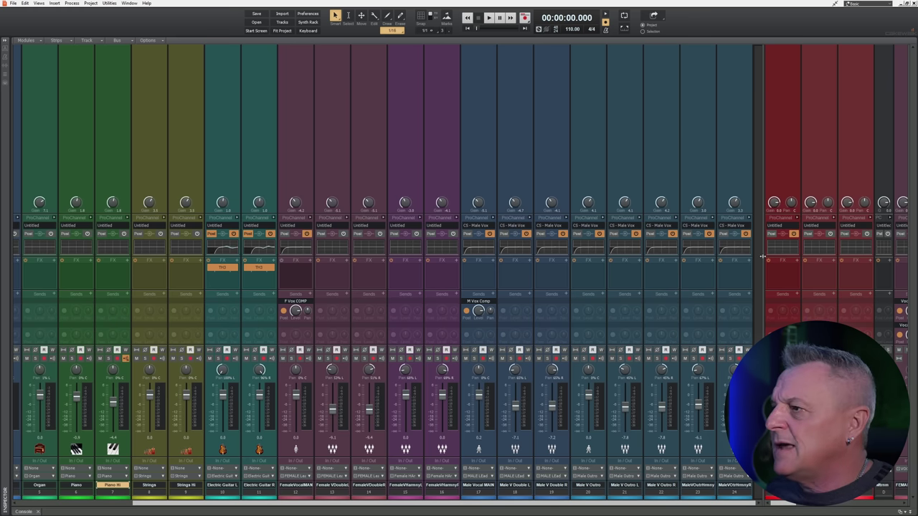
pyautogui.moveTo(762, 257); pyautogui.dragTo(96, 248)
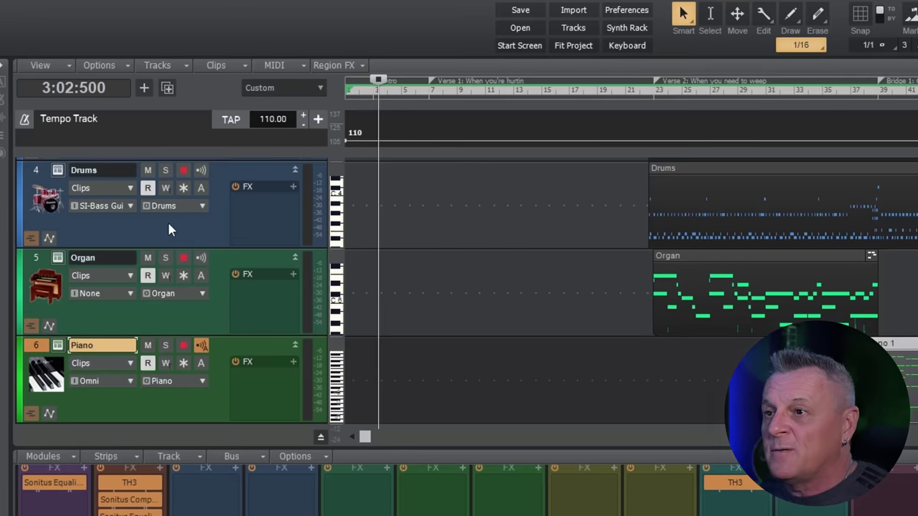
# Make Drums the current track, select all tracks and clips with Ctrl+A, and scroll back to the top
pyautogui.click(180, 233)
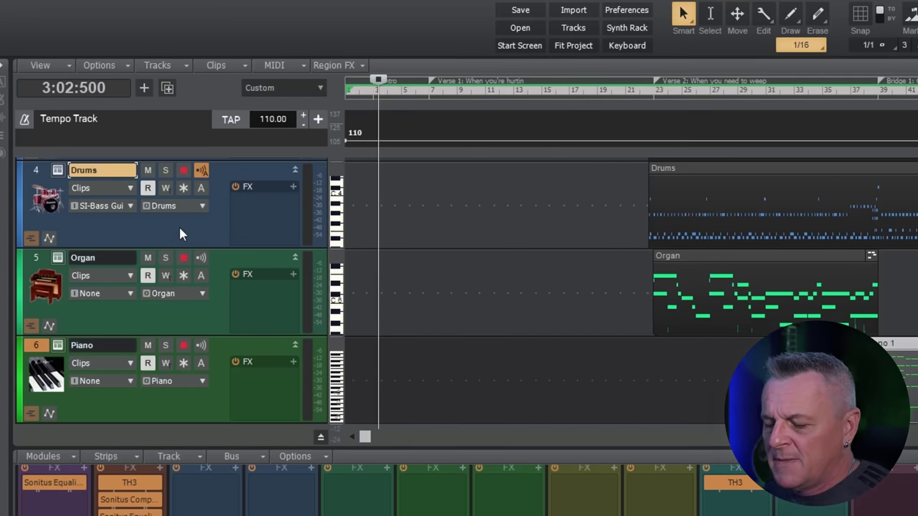
pyautogui.hotkey('ctrl', 'a')
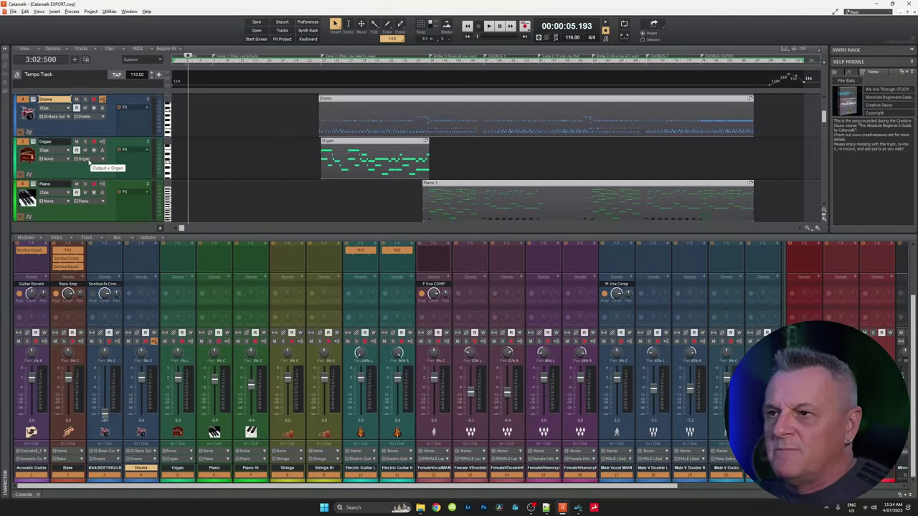
pyautogui.scroll(1, 90, 153)
pyautogui.scroll(2, 90, 152)
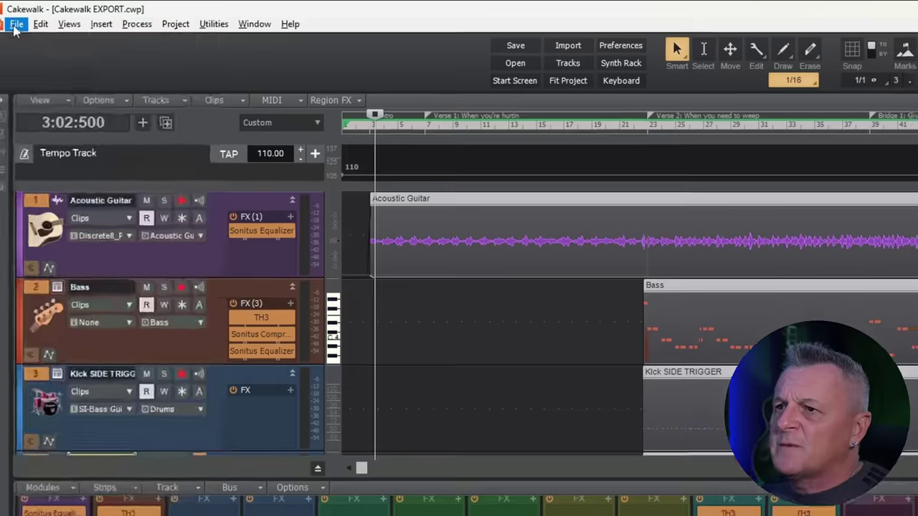
pyautogui.click(12, 12)
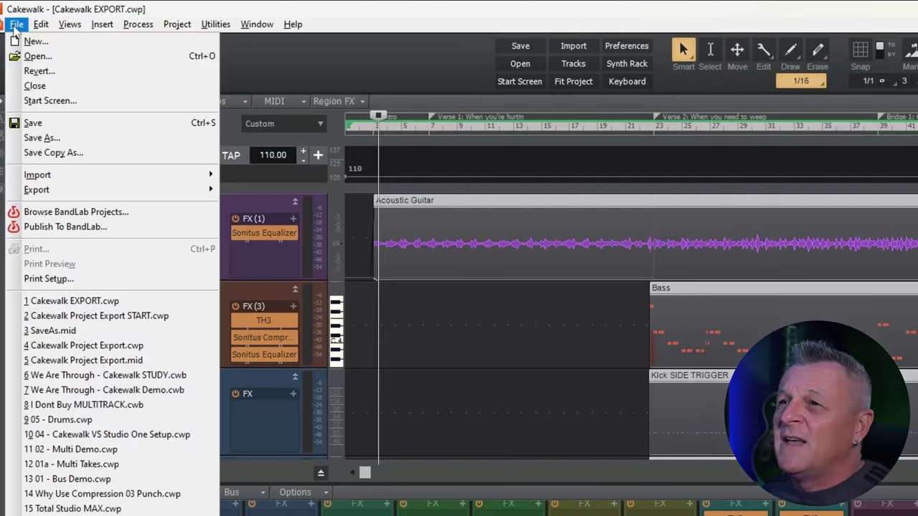
# Choose File > Export > Standard MIDI File to export the project
pyautogui.moveTo(74, 189)
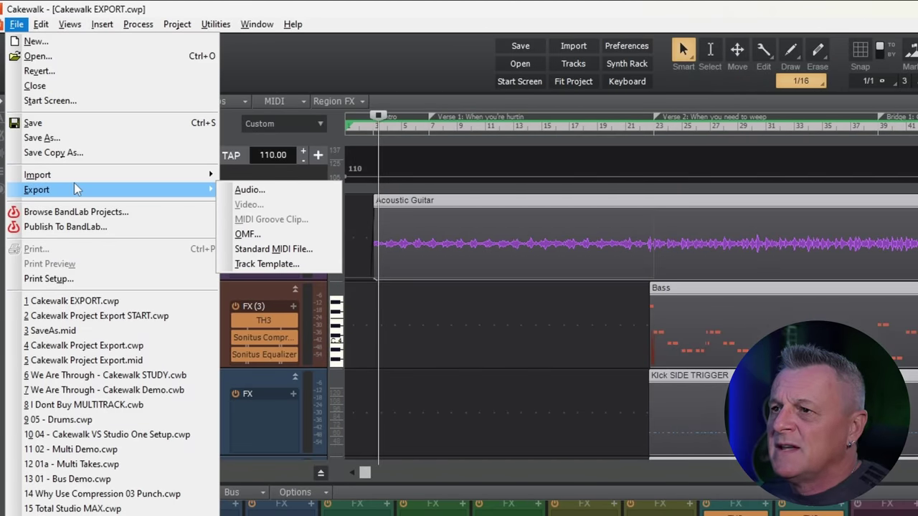
pyautogui.click(300, 251)
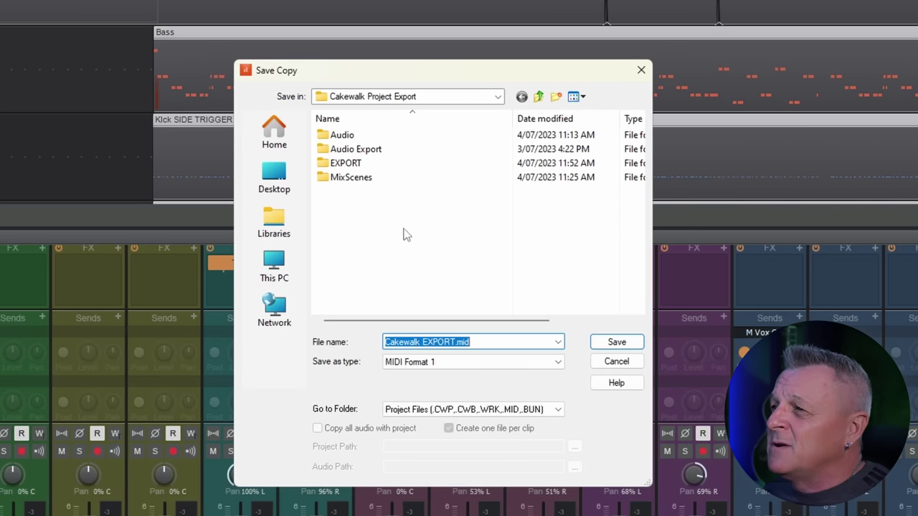
# Save the MIDI copy into the EXPORT folder with MIDI Format 1 as the file type
pyautogui.doubleClick(357, 164)
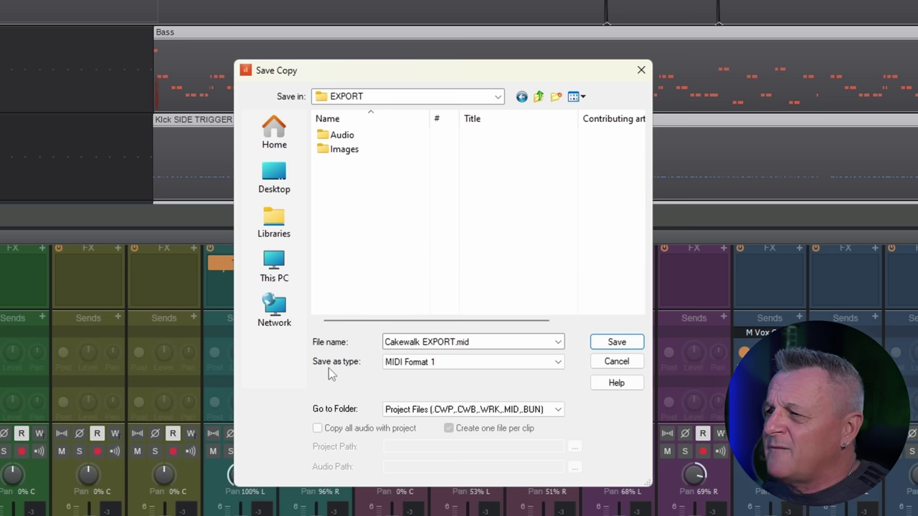
pyautogui.click(436, 363)
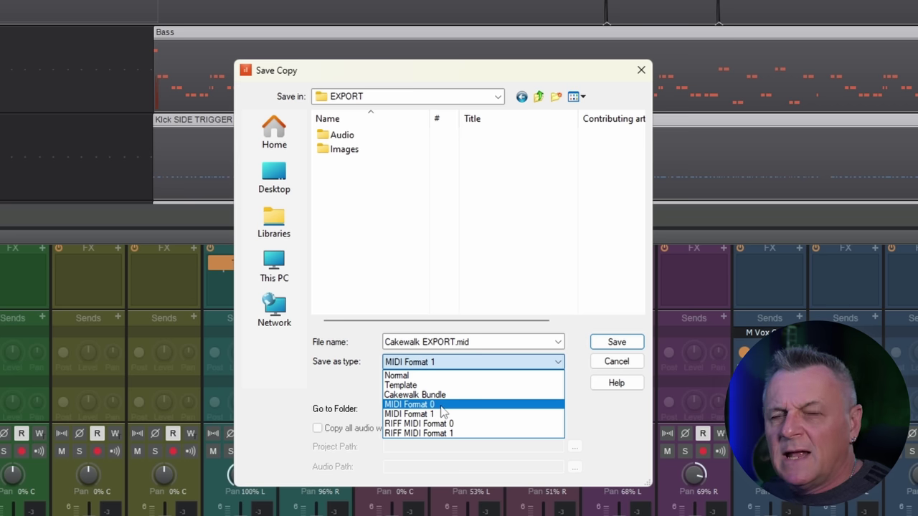
pyautogui.click(429, 416)
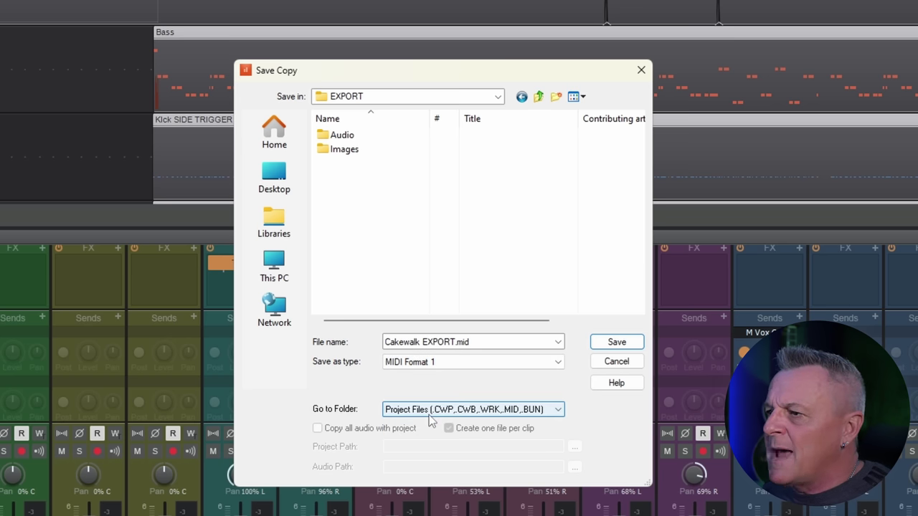
pyautogui.click(616, 343)
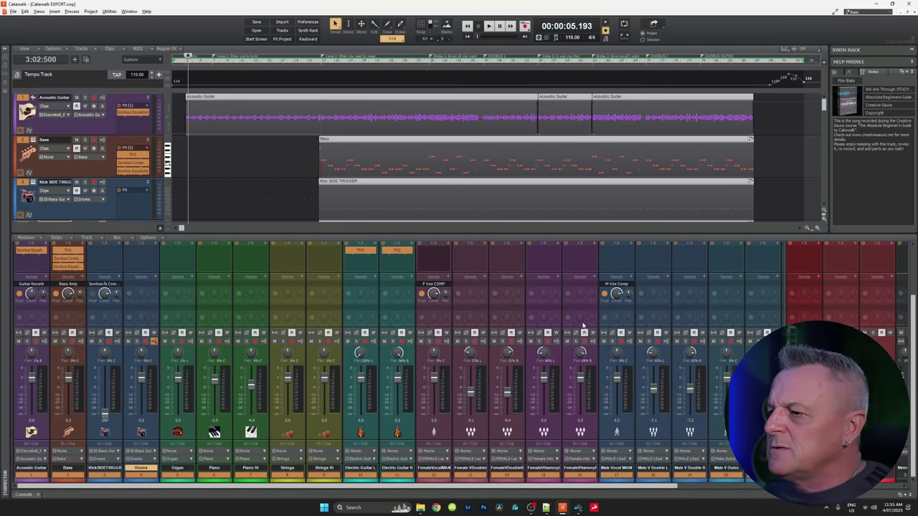
# In Studio One, open the recent Cakewalk EXPORT file without loading General MIDI sounds
pyautogui.click(579, 507)
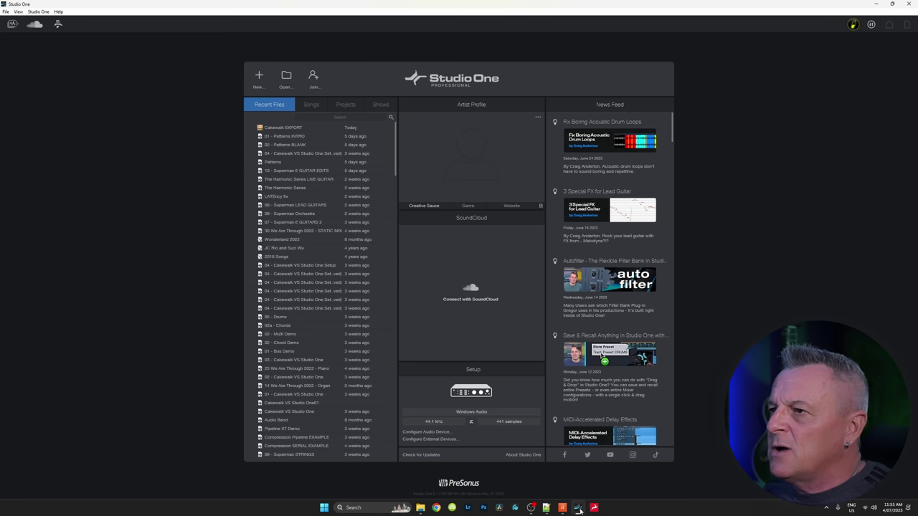
pyautogui.doubleClick(296, 129)
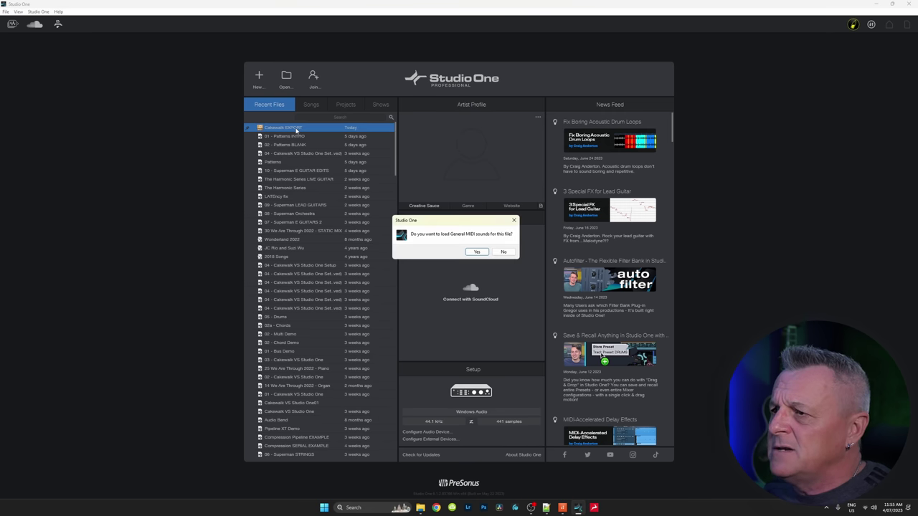
pyautogui.click(507, 252)
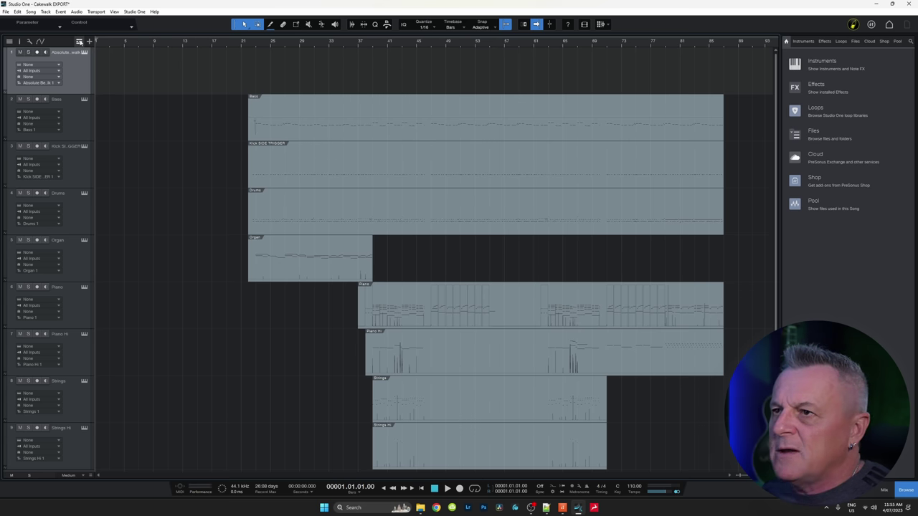
pyautogui.click(78, 40)
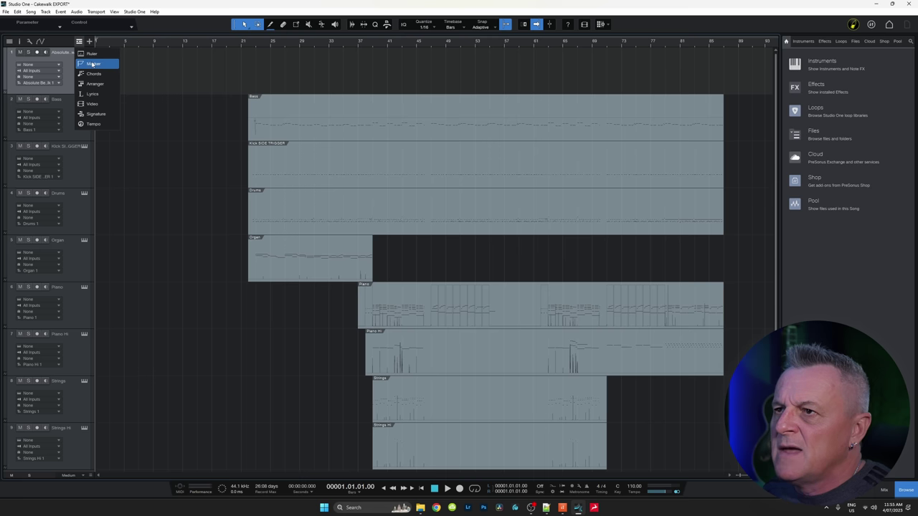
# Turn on the Marker and Tempo lanes above the Studio One tracks
pyautogui.click(84, 63)
pyautogui.click(83, 45)
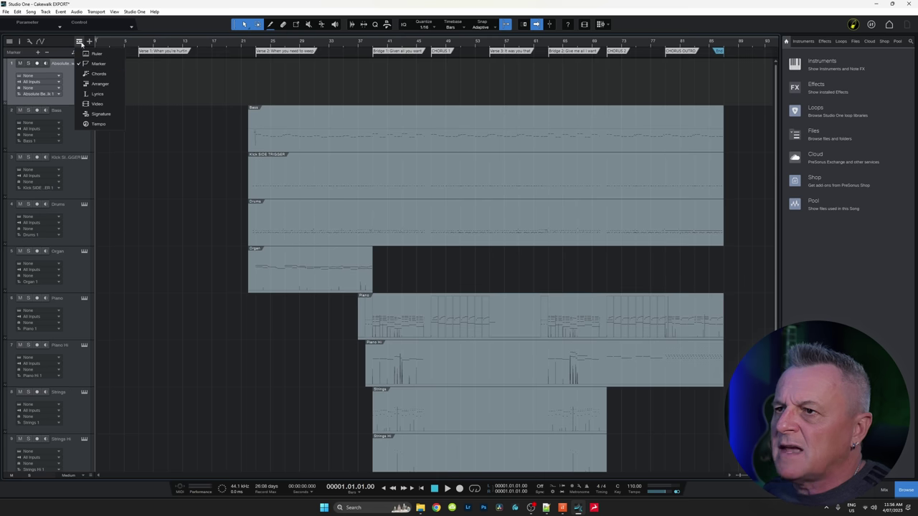
pyautogui.click(104, 125)
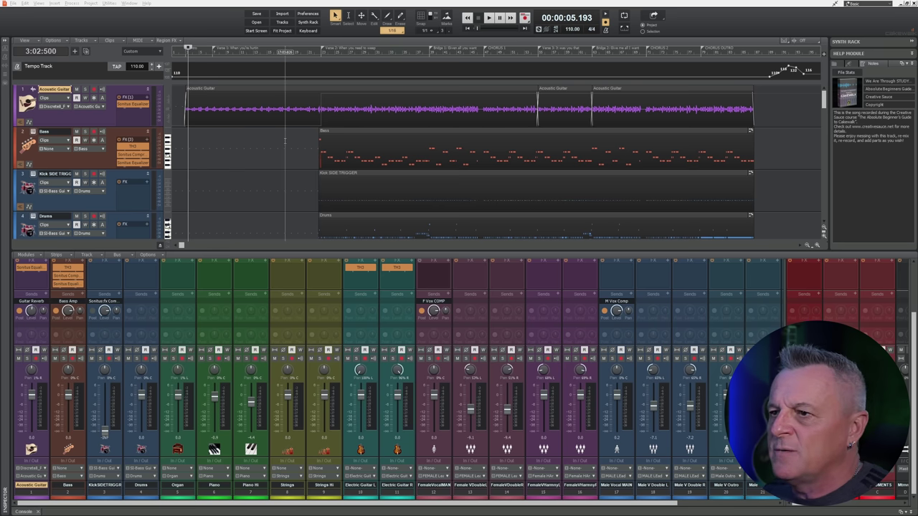
# Maximise the console, add the Mix Recall module to the Control Bar, and open Mix Recall Settings
pyautogui.doubleClick(27, 511)
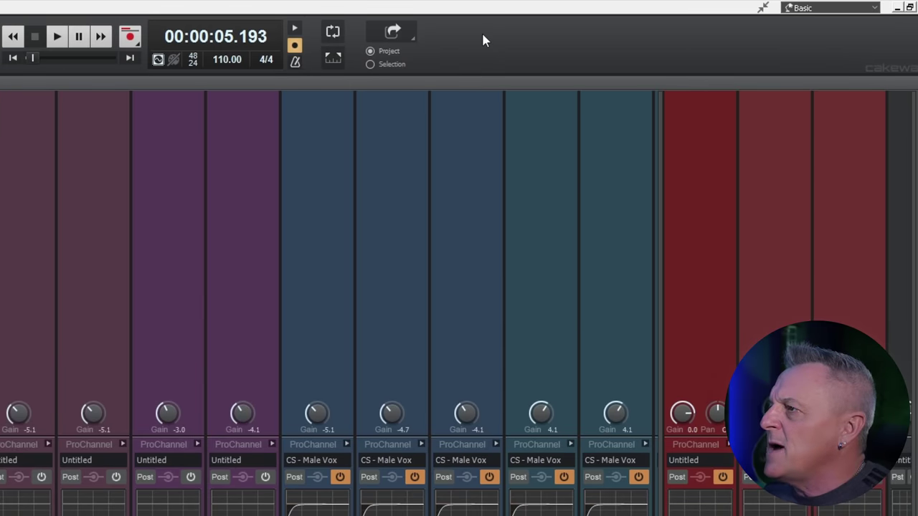
pyautogui.rightClick(482, 40)
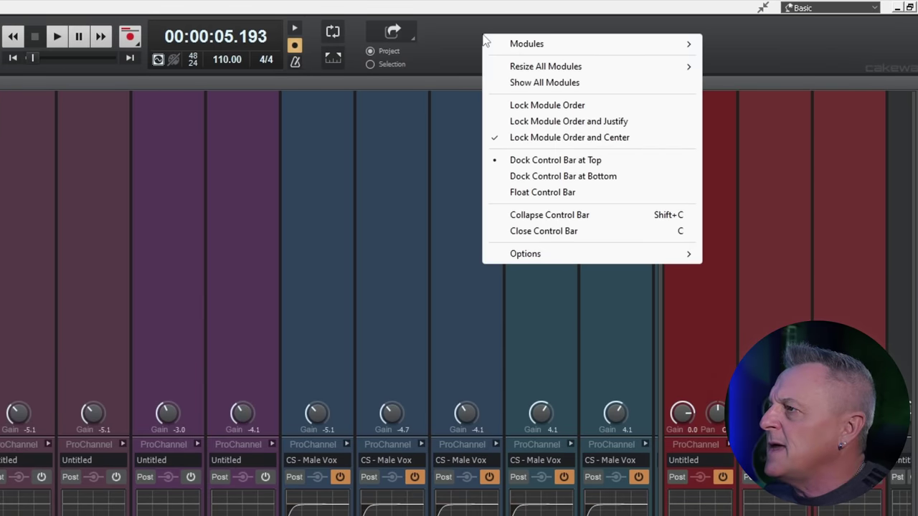
pyautogui.moveTo(524, 48)
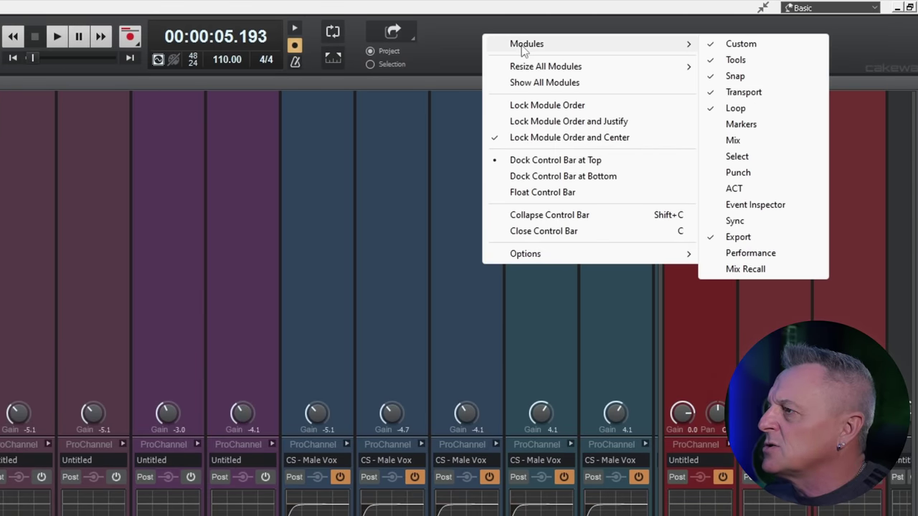
pyautogui.click(746, 270)
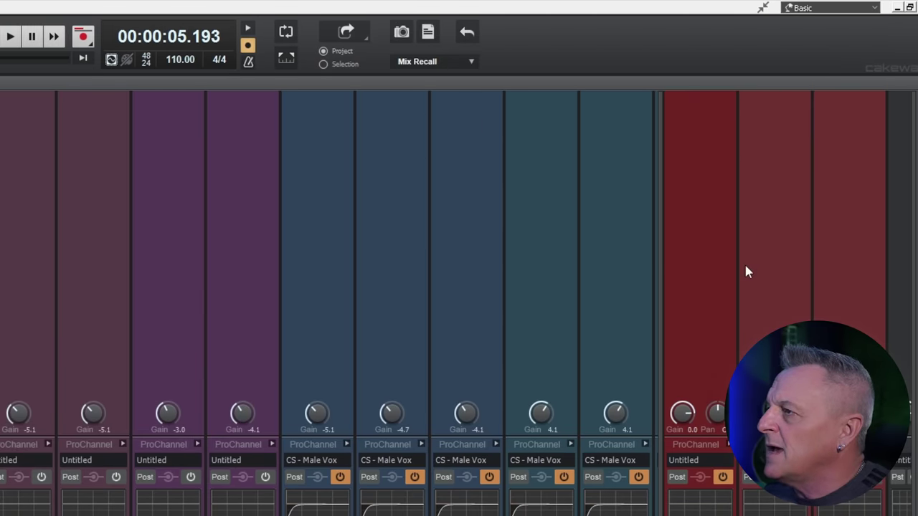
pyautogui.click(471, 64)
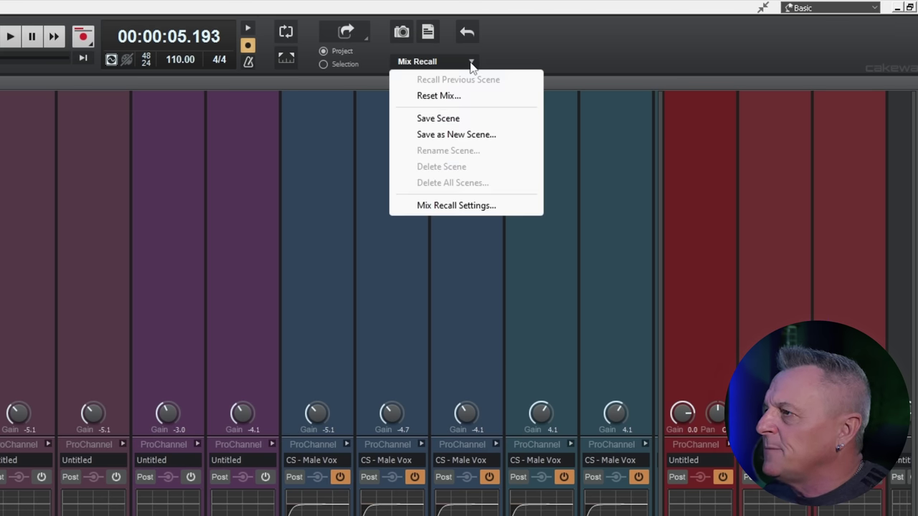
pyautogui.click(456, 206)
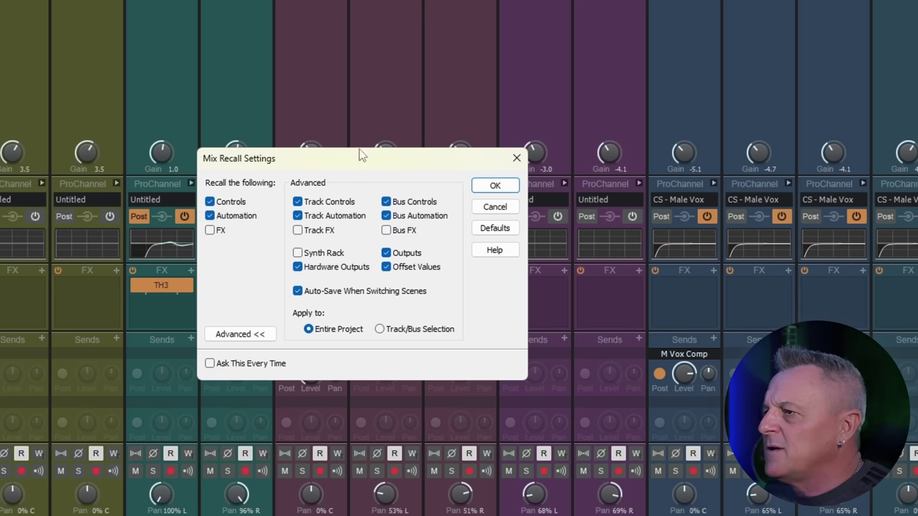
# Accept the Mix Recall settings, then choose Reset Mix from the Mix Recall options
pyautogui.click(495, 186)
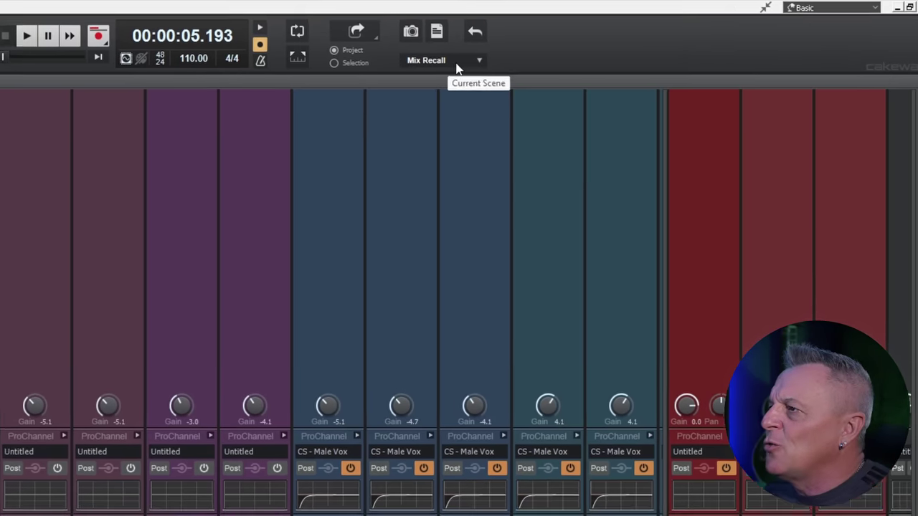
pyautogui.click(682, 33)
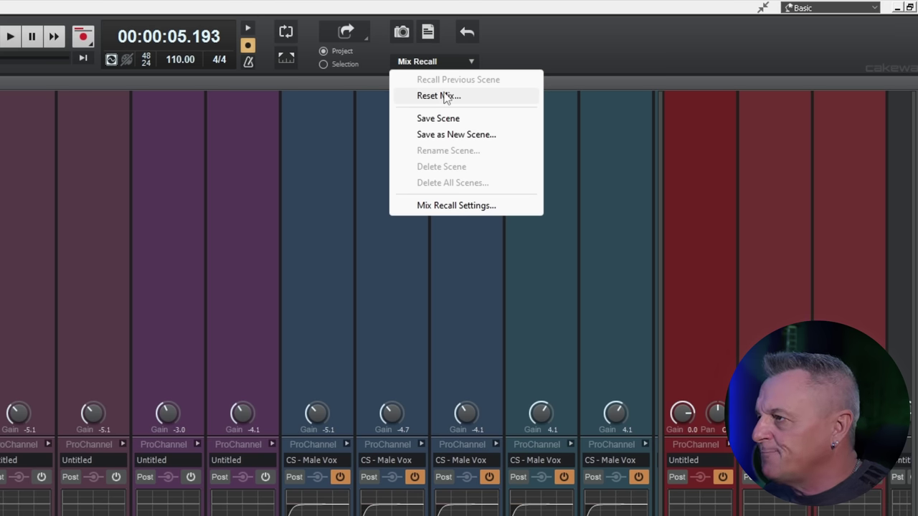
pyautogui.click(444, 96)
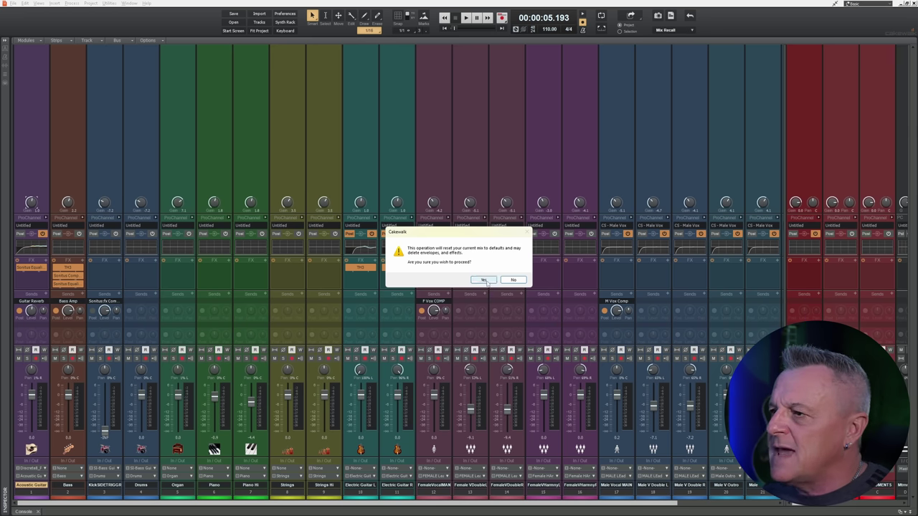
pyautogui.click(486, 279)
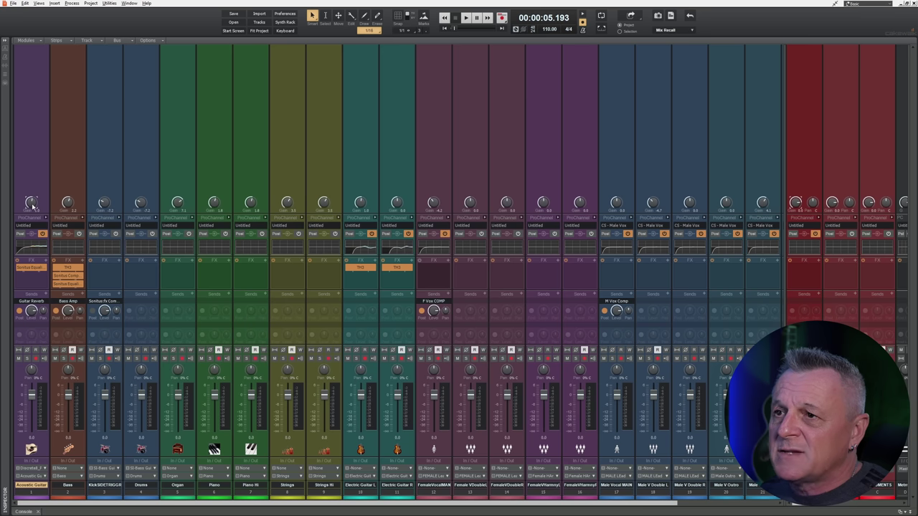
# Reset gain to 0.0 on Bass, Kick SIDE TRIGGER, Drums, Organ, Piano, Piano Hi, Strings and Strings Hi
pyautogui.click(67, 203)
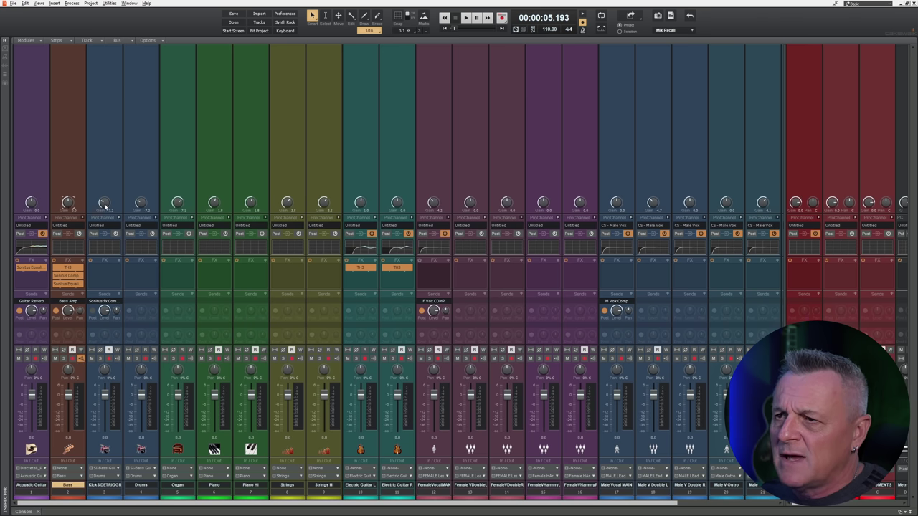
pyautogui.click(104, 203)
pyautogui.click(141, 204)
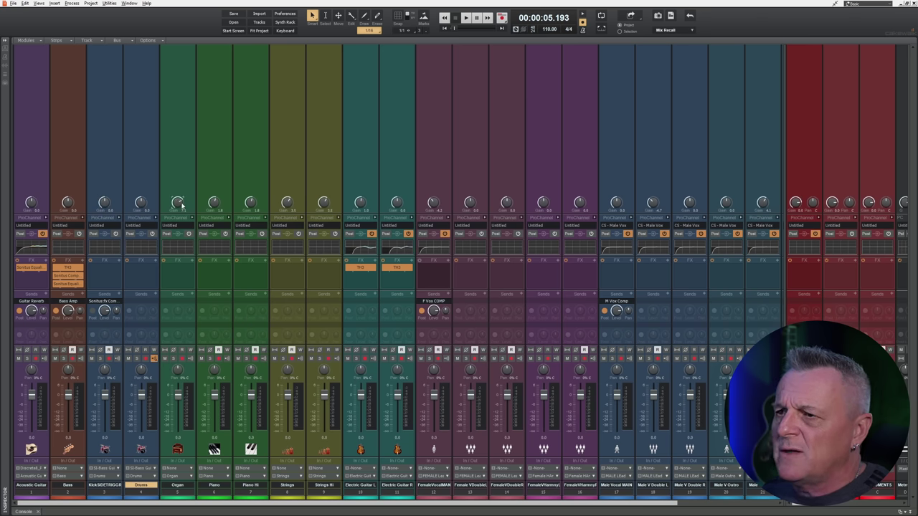
pyautogui.click(178, 204)
pyautogui.click(214, 203)
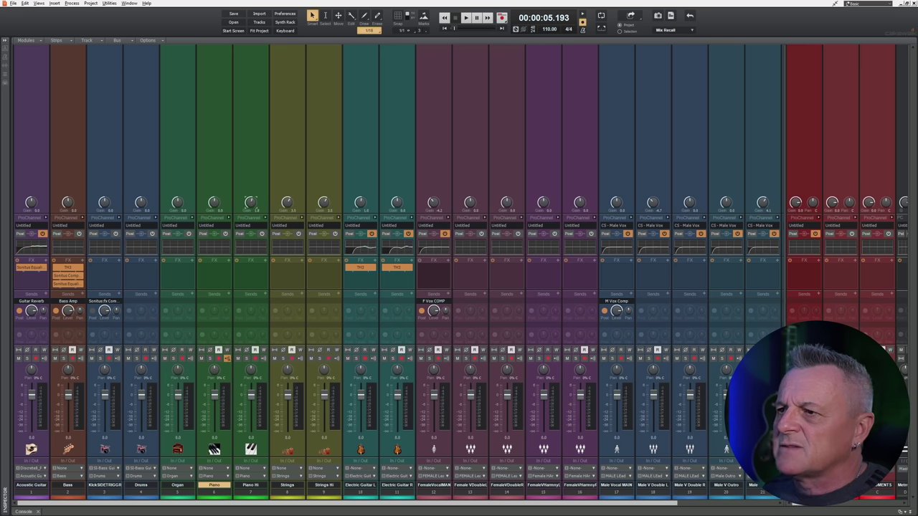
pyautogui.click(250, 204)
pyautogui.click(287, 206)
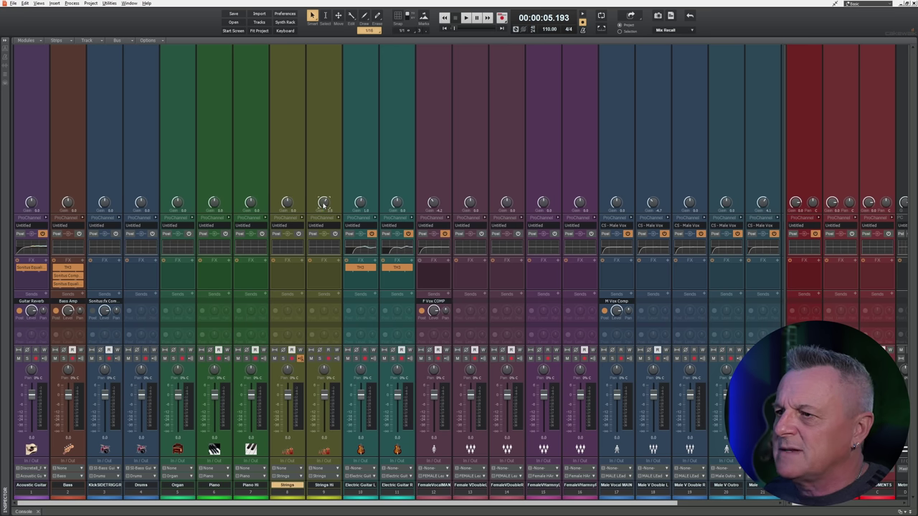
pyautogui.click(323, 204)
# Reset gain to 0.0 on both Electric Guitars and the female main, double and harmony vocals
pyautogui.click(360, 204)
pyautogui.click(397, 203)
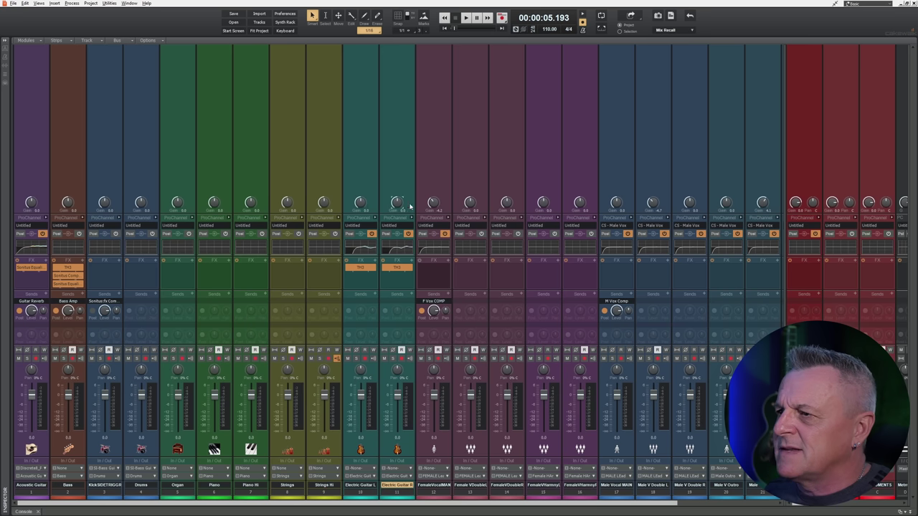
pyautogui.click(433, 204)
pyautogui.click(470, 203)
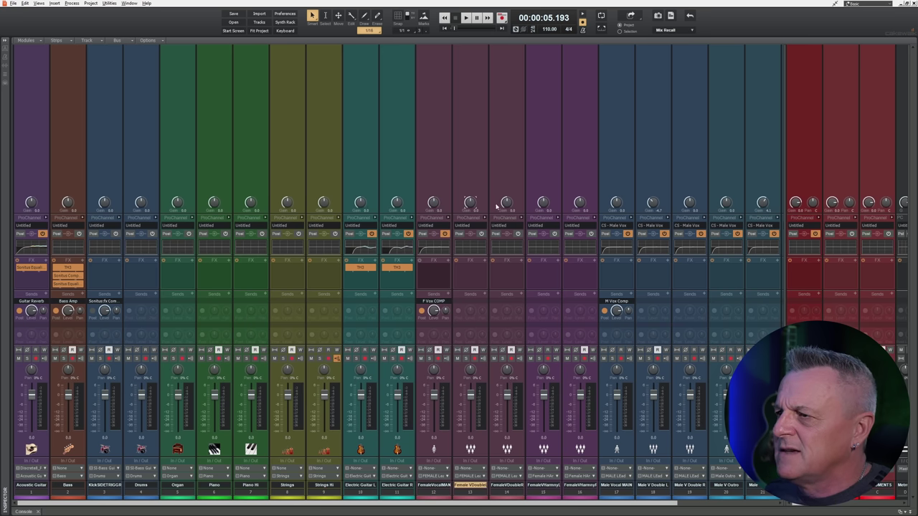
pyautogui.click(507, 204)
pyautogui.click(545, 205)
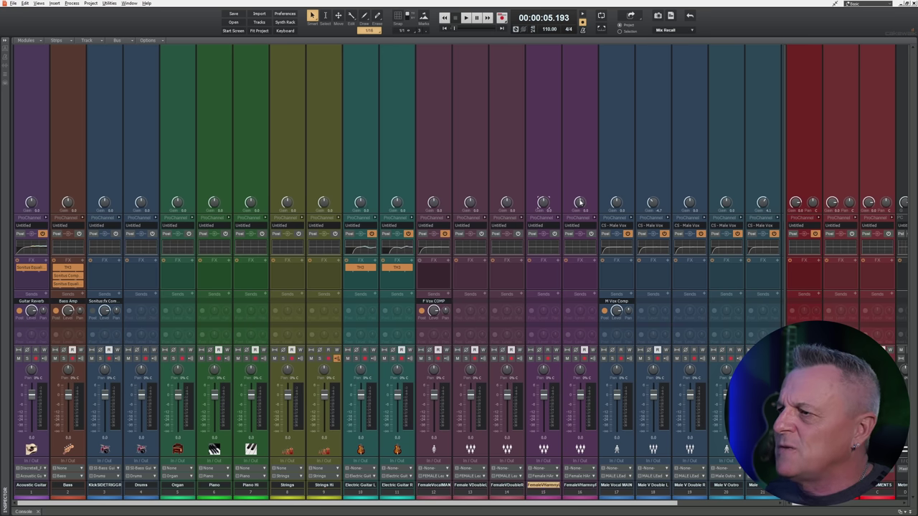
pyautogui.click(581, 205)
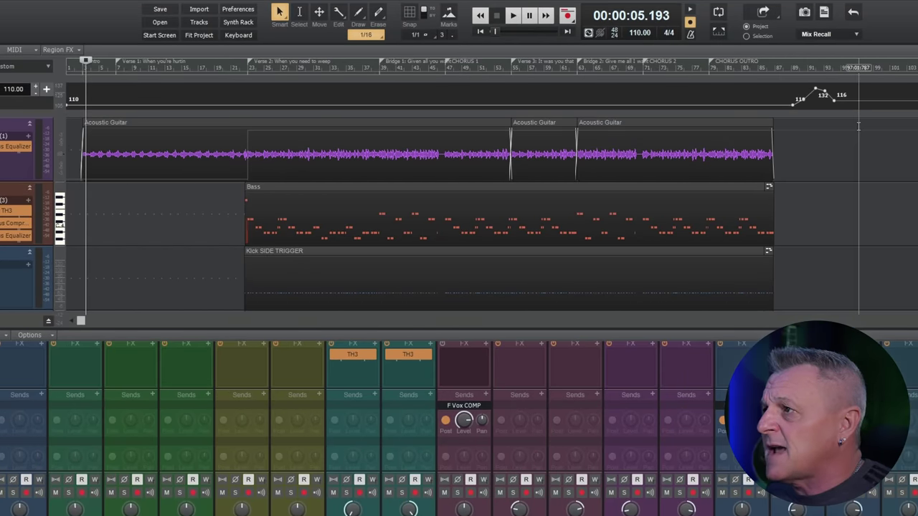
# Select the full song length on Acoustic Guitar, then extend the selection to every track
pyautogui.moveTo(859, 126); pyautogui.dragTo(57, 127)
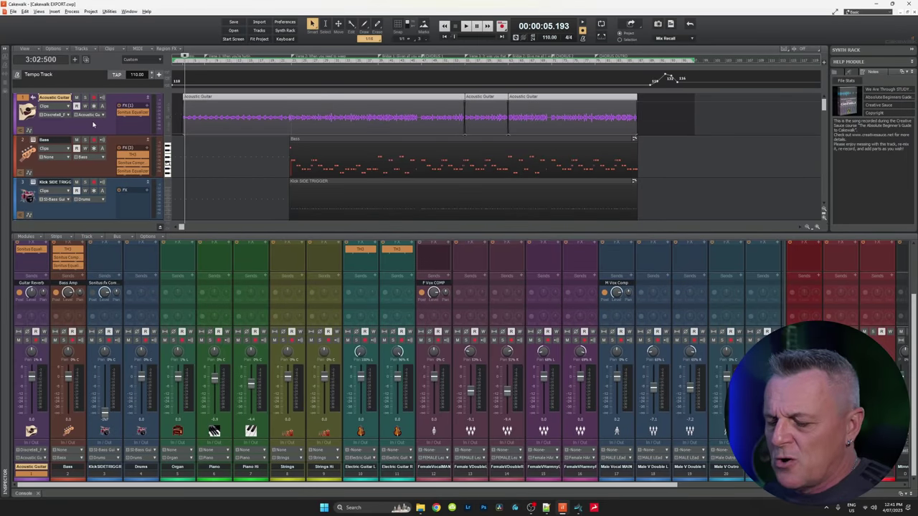
pyautogui.hotkey('ctrl', 'a')
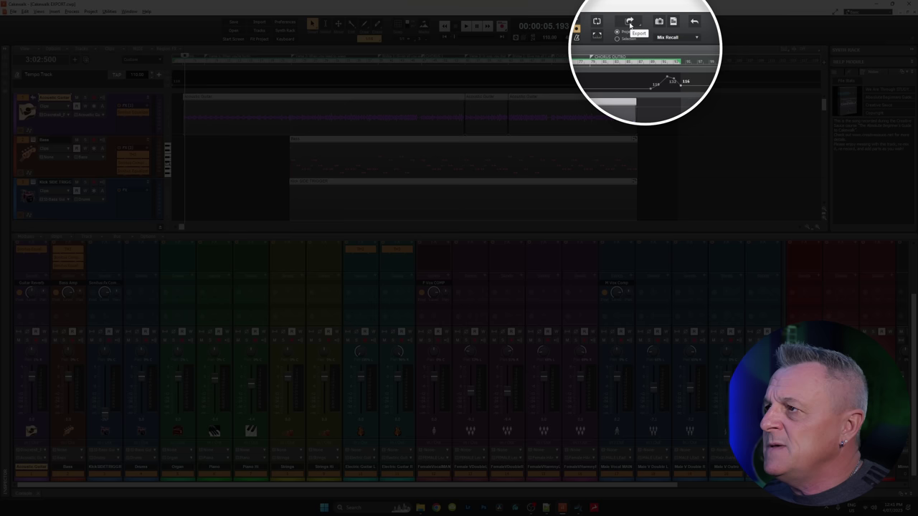
pyautogui.click(630, 23)
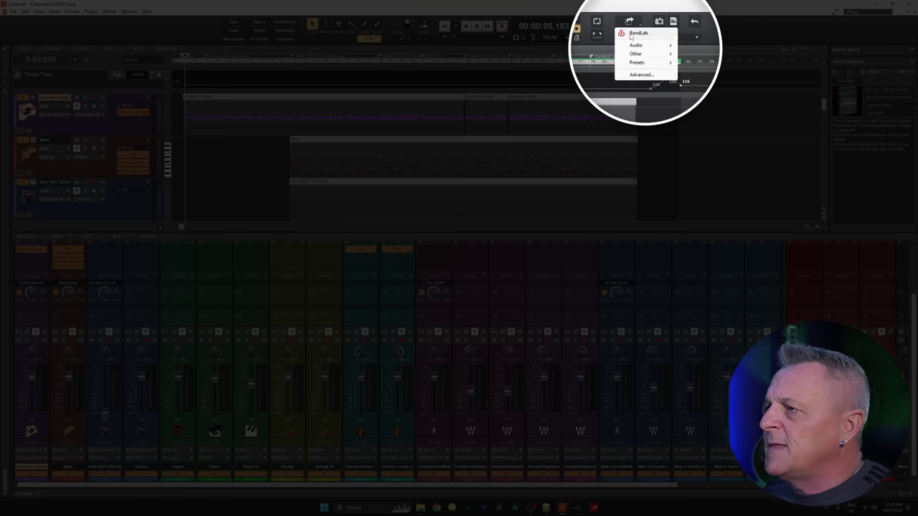
# In Advanced audio export, apply the Tracks preset and clear the existing filename pattern
pyautogui.click(631, 76)
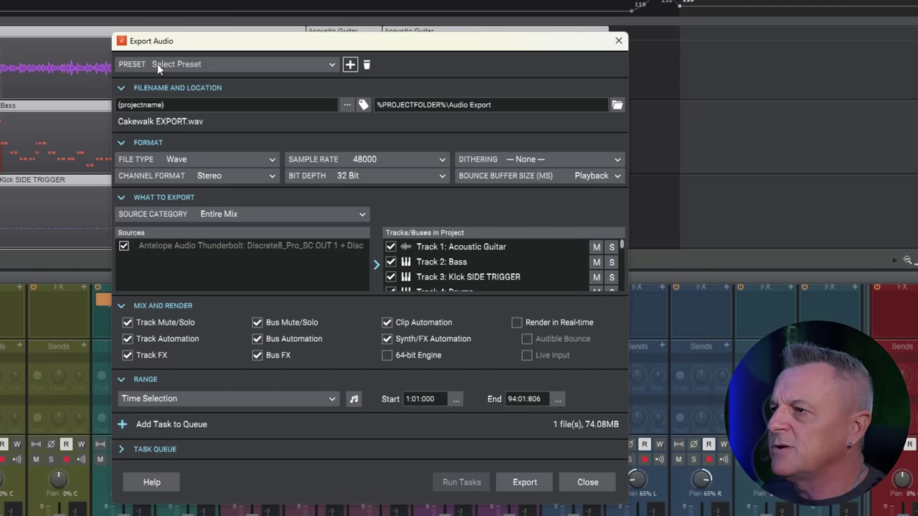
pyautogui.click(330, 63)
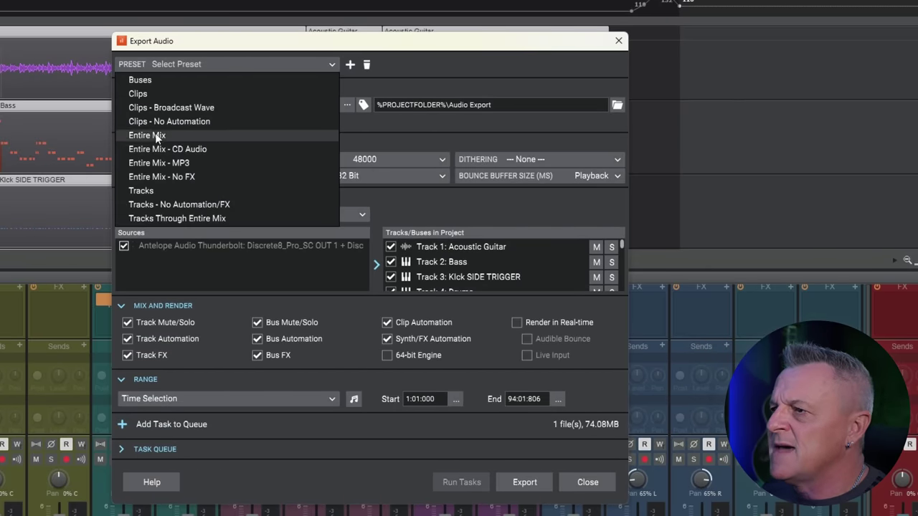
pyautogui.click(146, 191)
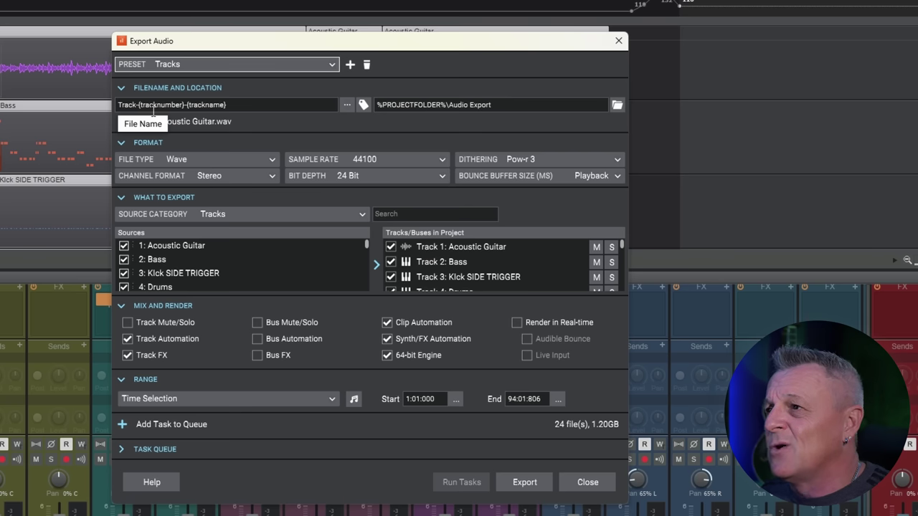
pyautogui.click(236, 105)
pyautogui.hotkey('ctrl', 'a')
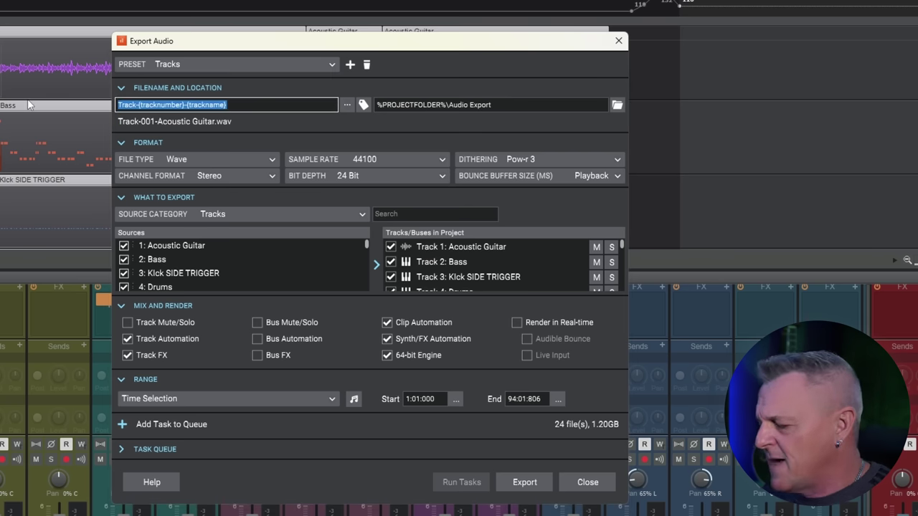
pyautogui.press('BackSpace')
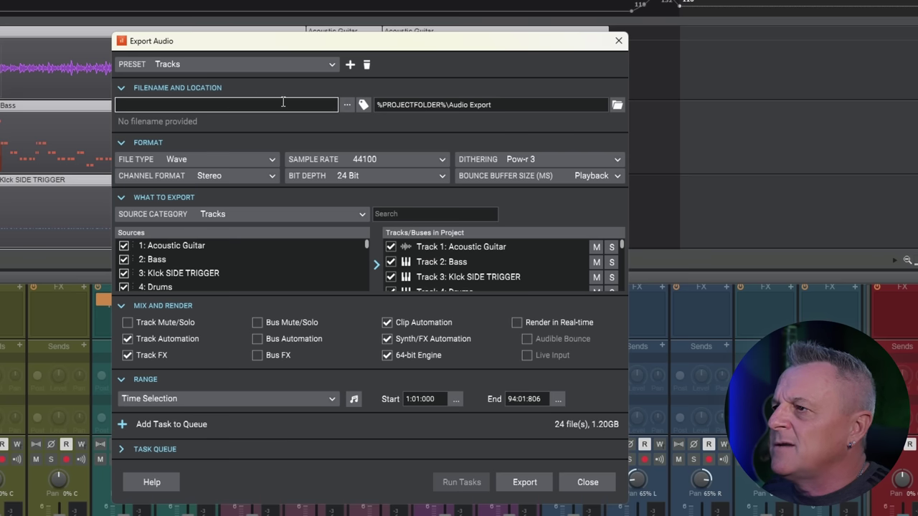
pyautogui.click(364, 106)
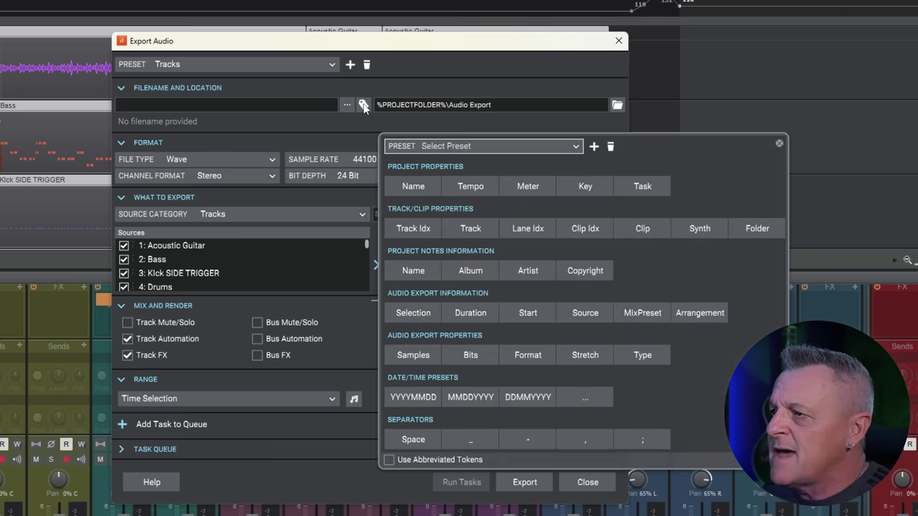
# Set the export filename pattern to the track name tag alone, e.g. Acoustic Guitar.wav
pyautogui.click(468, 226)
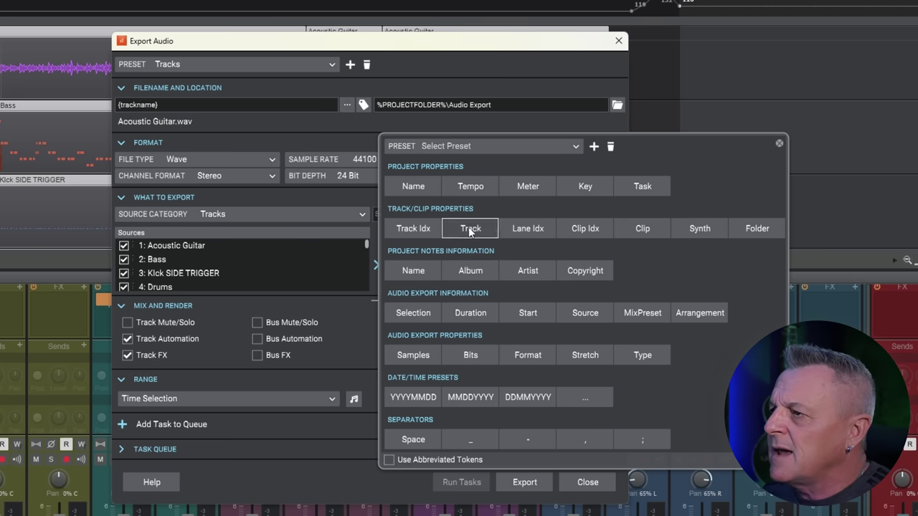
pyautogui.click(779, 144)
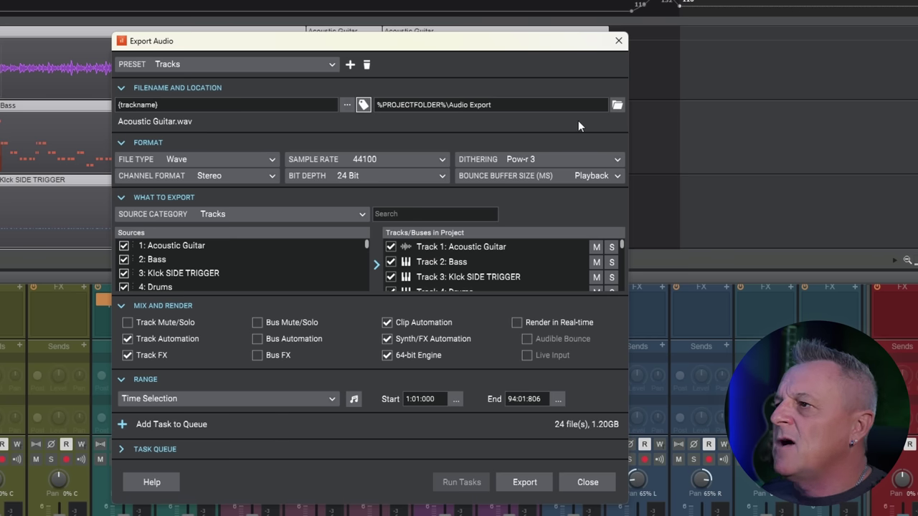
pyautogui.click(617, 106)
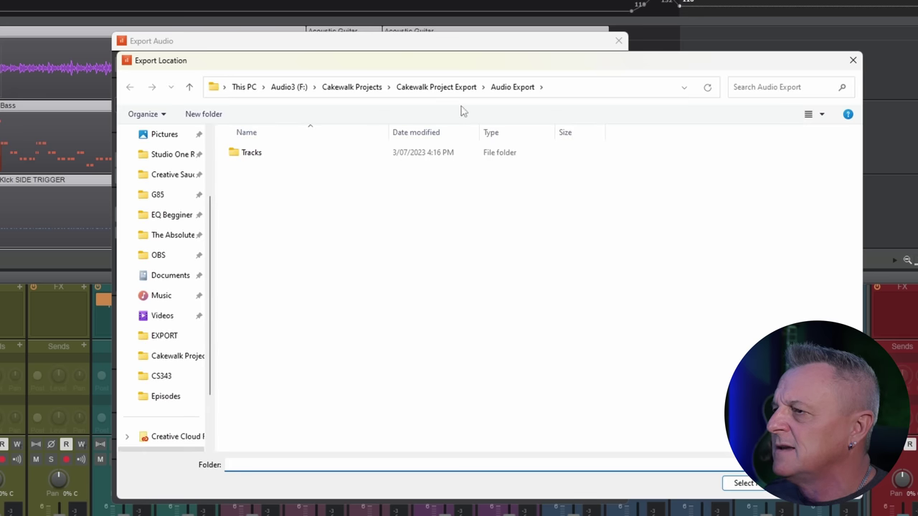
# Keep %PROJECTFOLDER%\Audio Export as the export destination folder
pyautogui.click(746, 483)
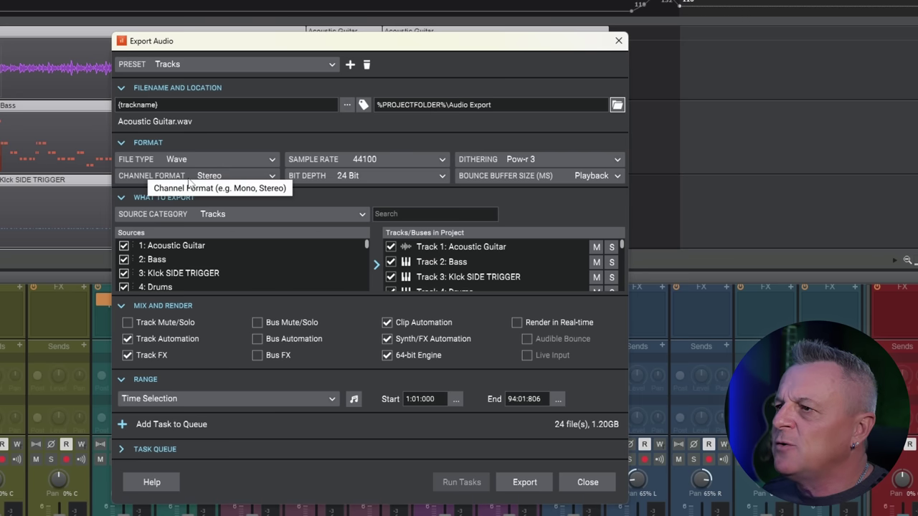
pyautogui.click(269, 176)
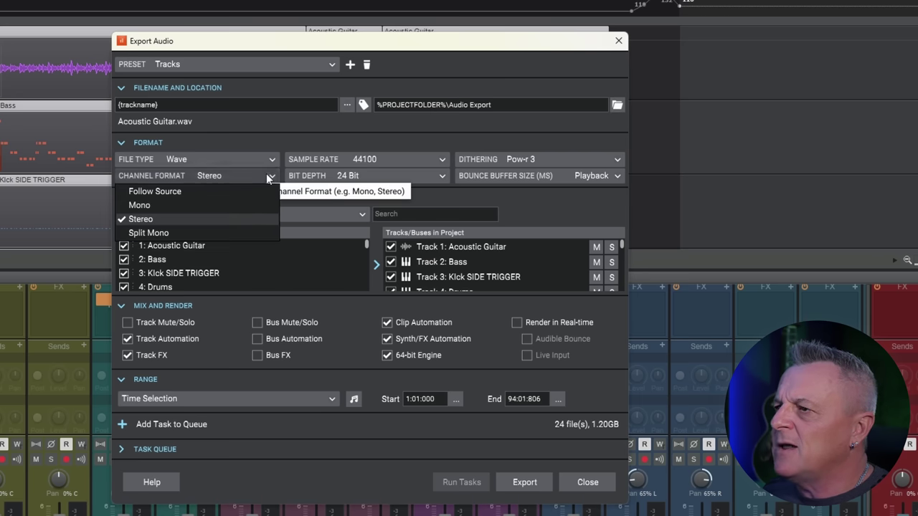
# Set Channel Format to Follow Source, Sample Rate to 48000 Hz and Dithering to None
pyautogui.click(171, 192)
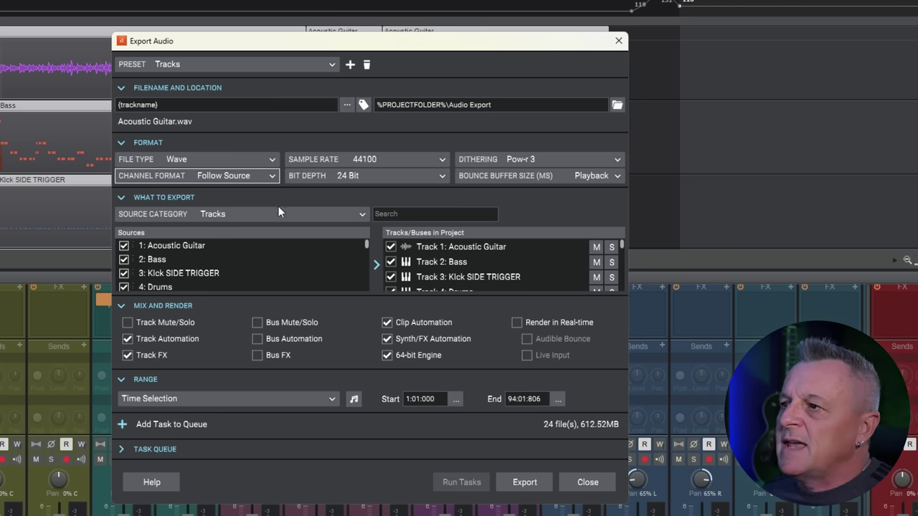
pyautogui.click(442, 163)
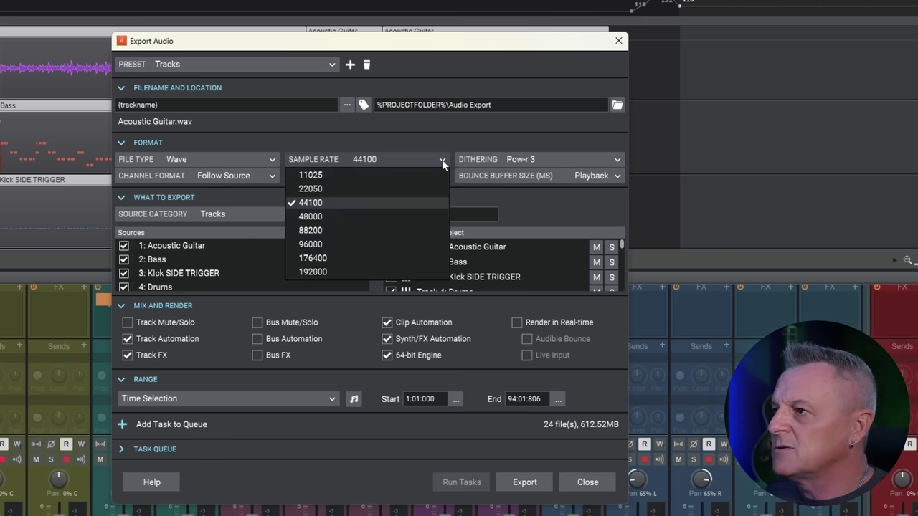
pyautogui.click(314, 217)
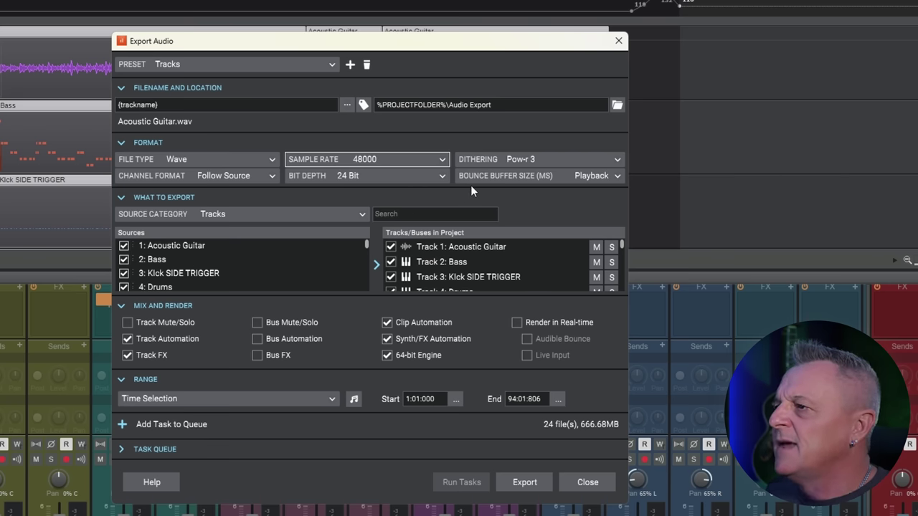
pyautogui.click(618, 159)
pyautogui.click(506, 174)
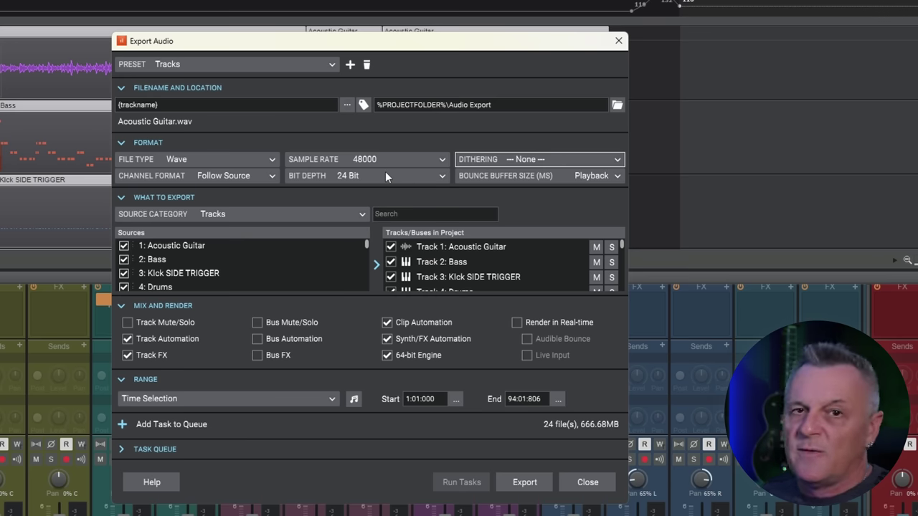
pyautogui.scroll(-7, 289, 262)
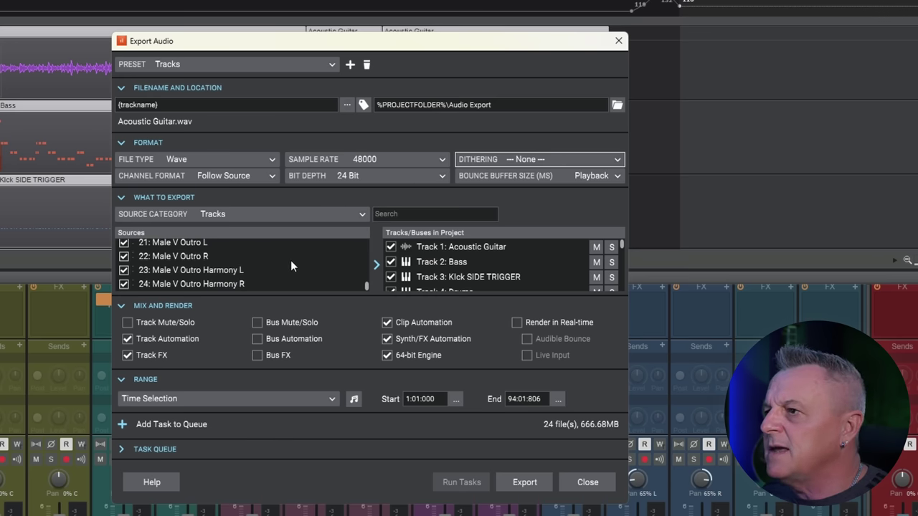
# Uncheck Track Automation, Track FX, Clip Automation and Synth/FX Automation under Mix and Render
pyautogui.scroll(7, 300, 261)
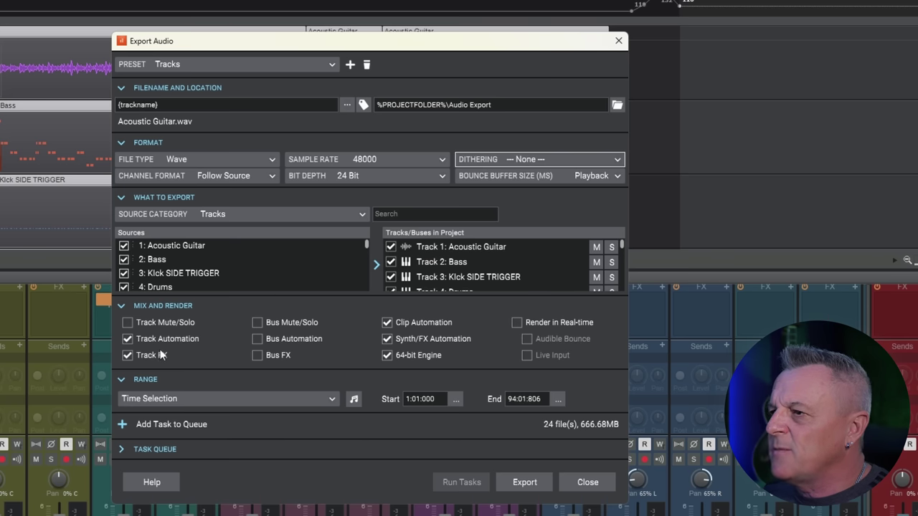
pyautogui.click(127, 338)
pyautogui.click(128, 355)
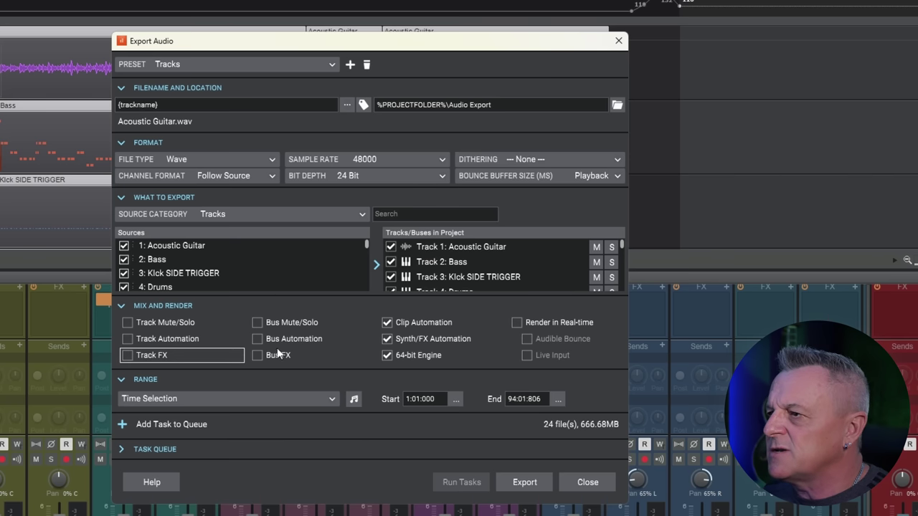
pyautogui.click(388, 323)
pyautogui.click(386, 339)
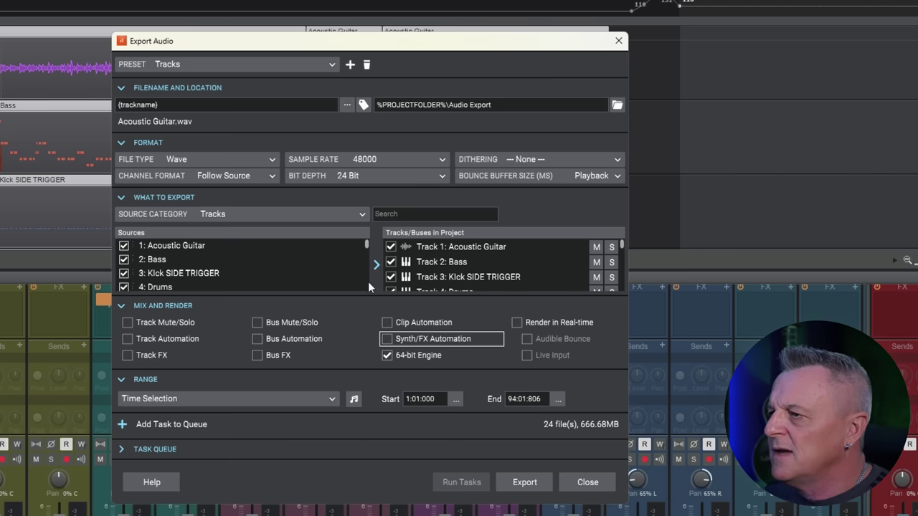
# Keep the export range on Time Selection and start the export
pyautogui.click(332, 398)
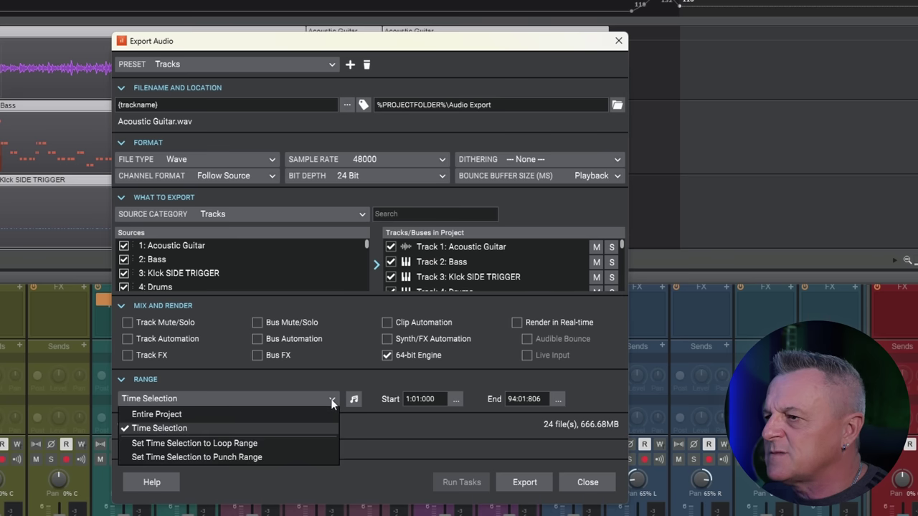
pyautogui.click(162, 428)
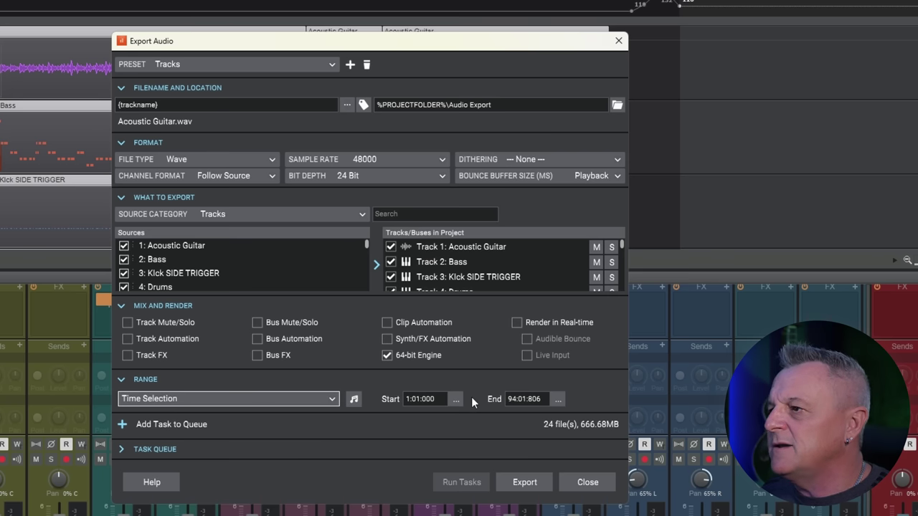
pyautogui.click(524, 482)
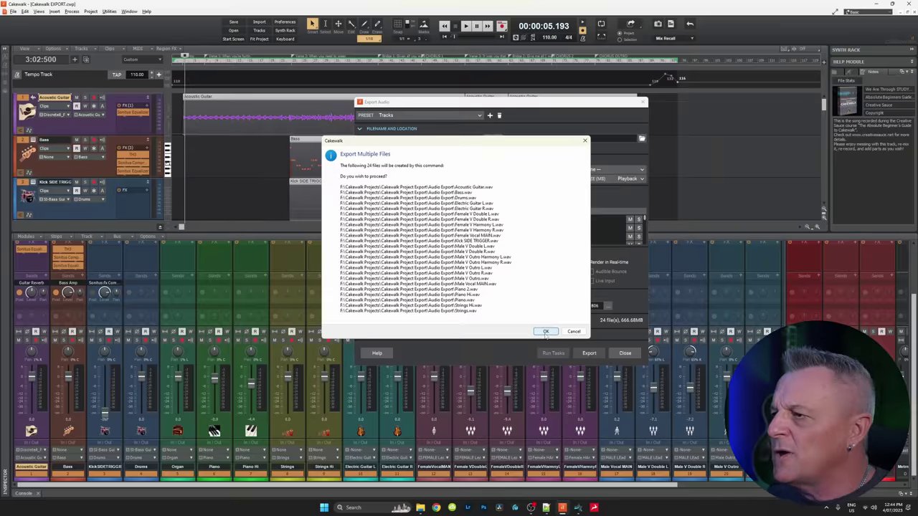
# Confirm rendering the 24 WAV stem files into the Audio Export folder
pyautogui.click(451, 439)
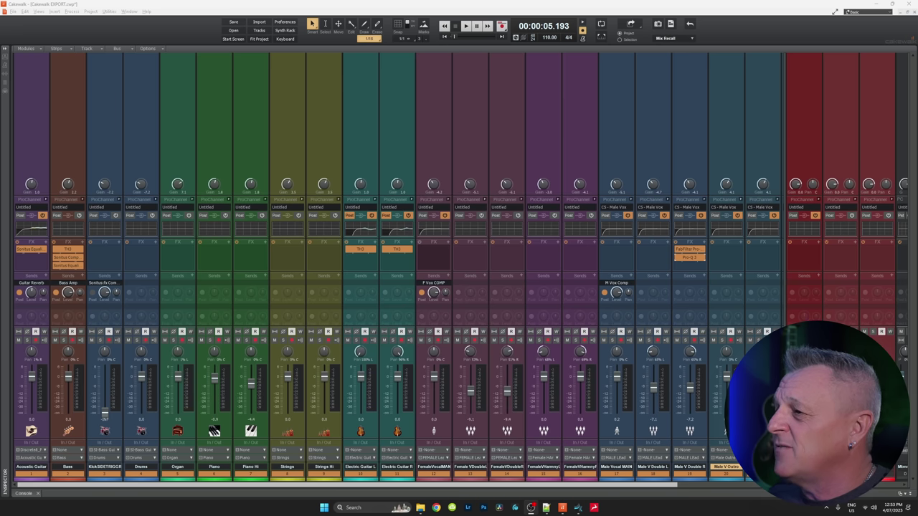
pyautogui.click(686, 137)
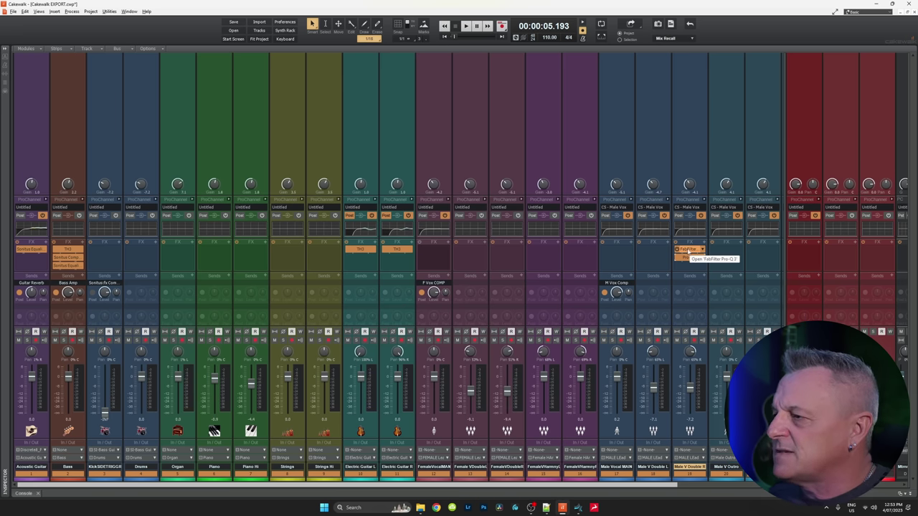
pyautogui.doubleClick(688, 249)
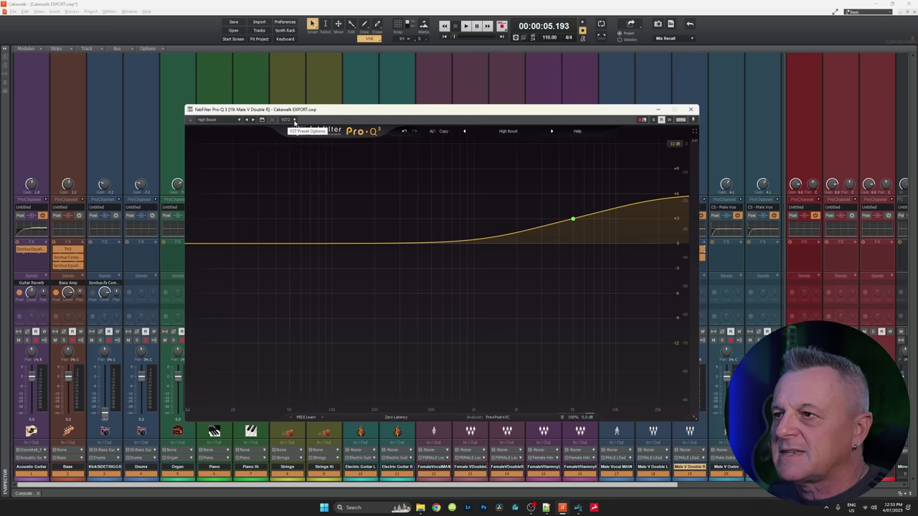
pyautogui.click(294, 120)
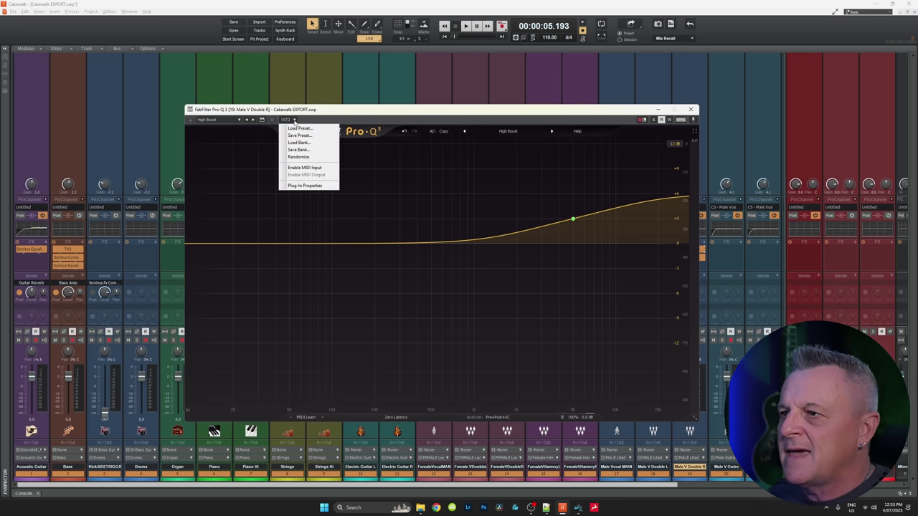
pyautogui.click(299, 135)
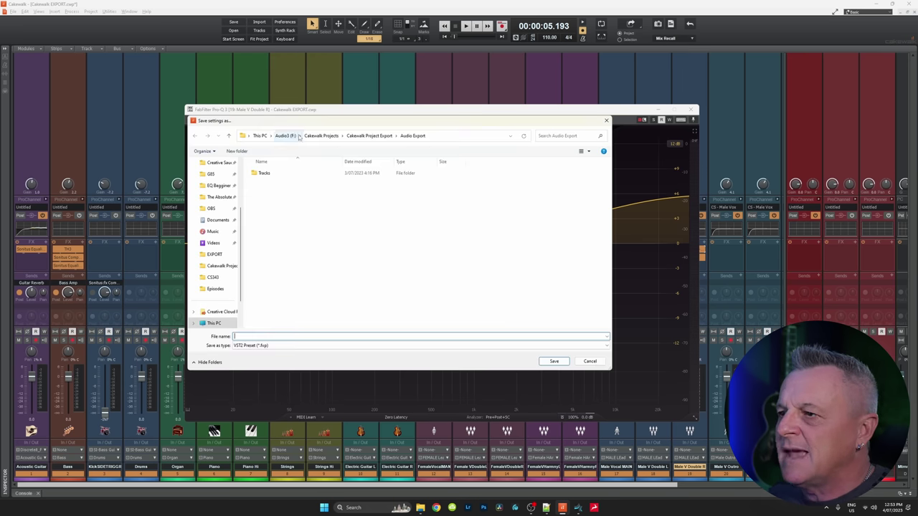
pyautogui.click(589, 362)
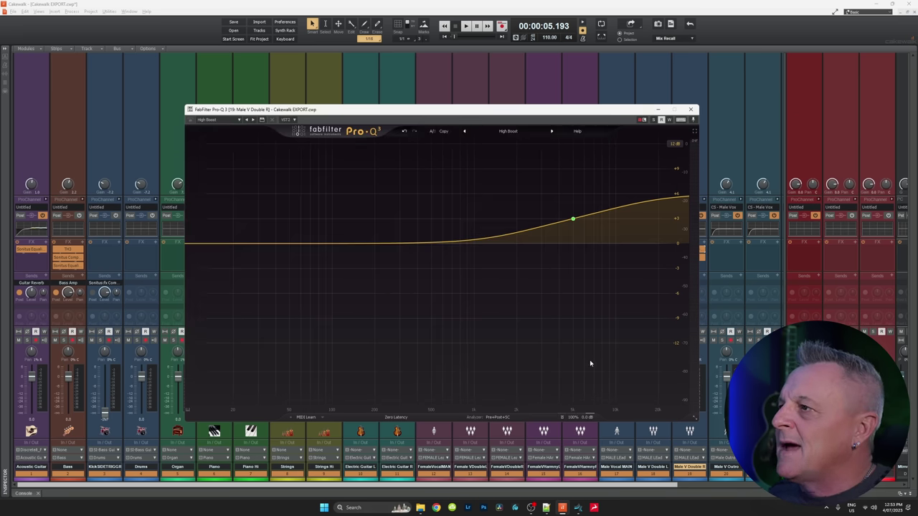
pyautogui.click(691, 109)
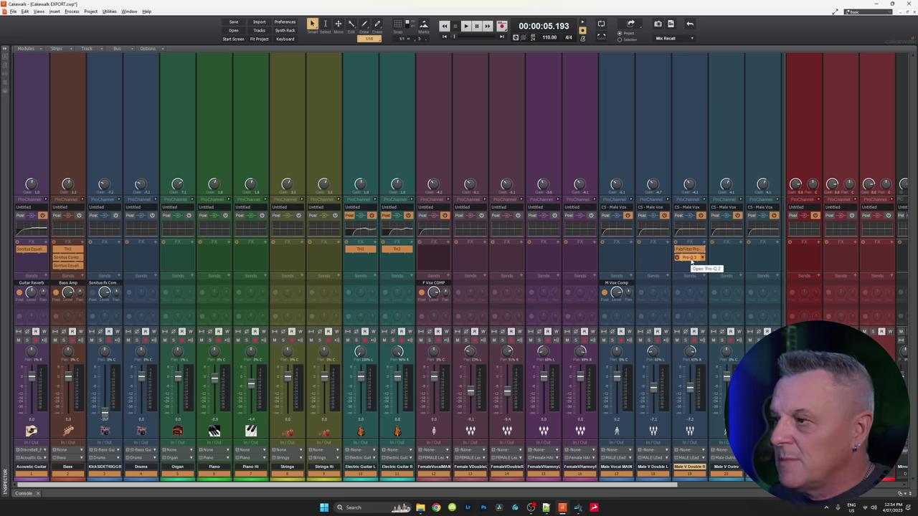
pyautogui.doubleClick(690, 258)
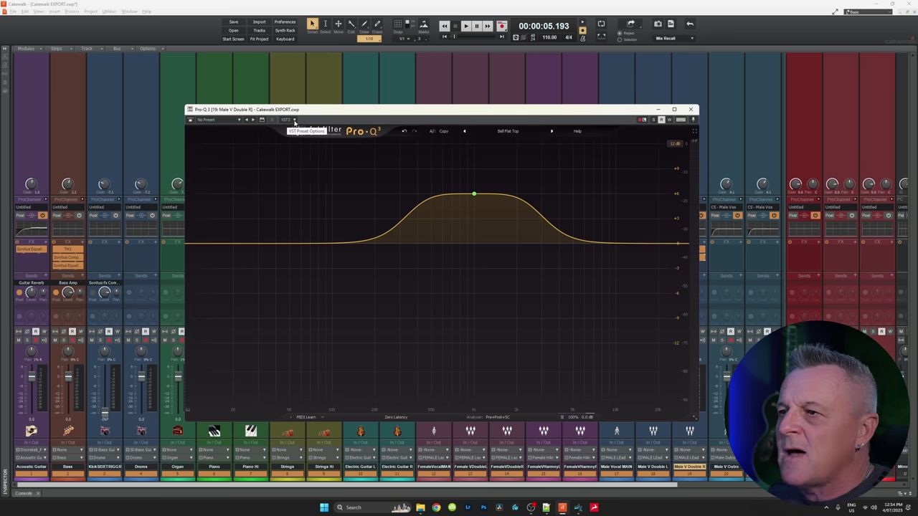
pyautogui.click(294, 120)
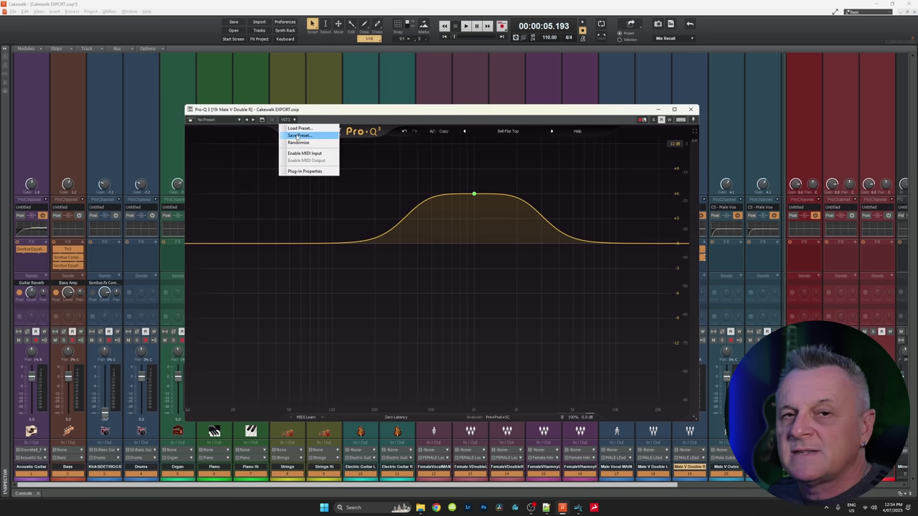
pyautogui.click(297, 136)
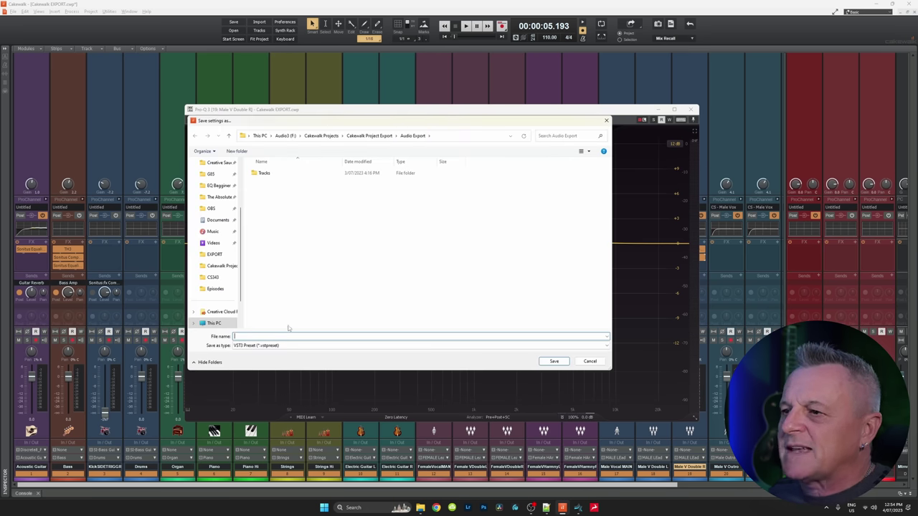
pyautogui.click(591, 362)
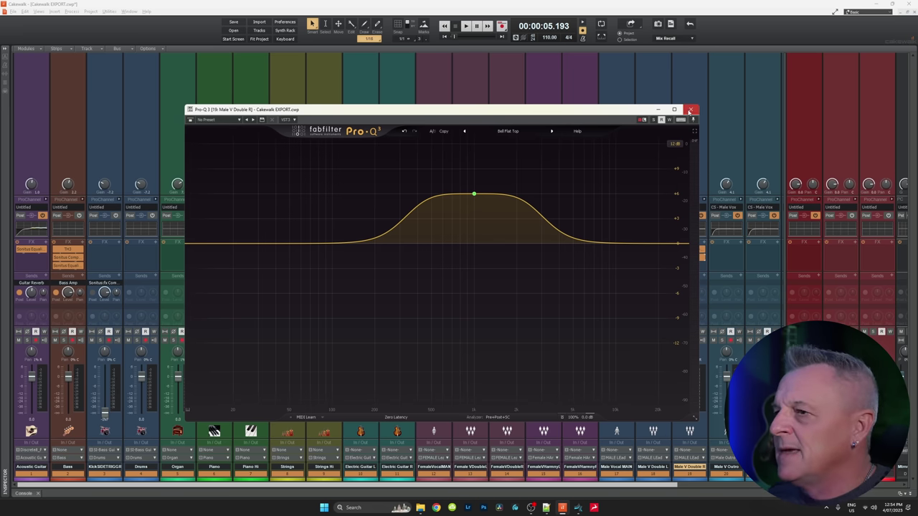
pyautogui.click(690, 109)
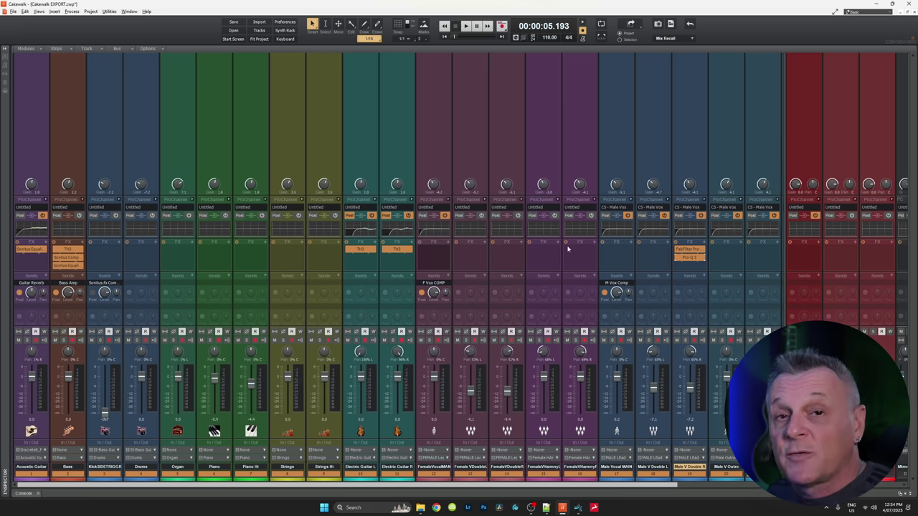